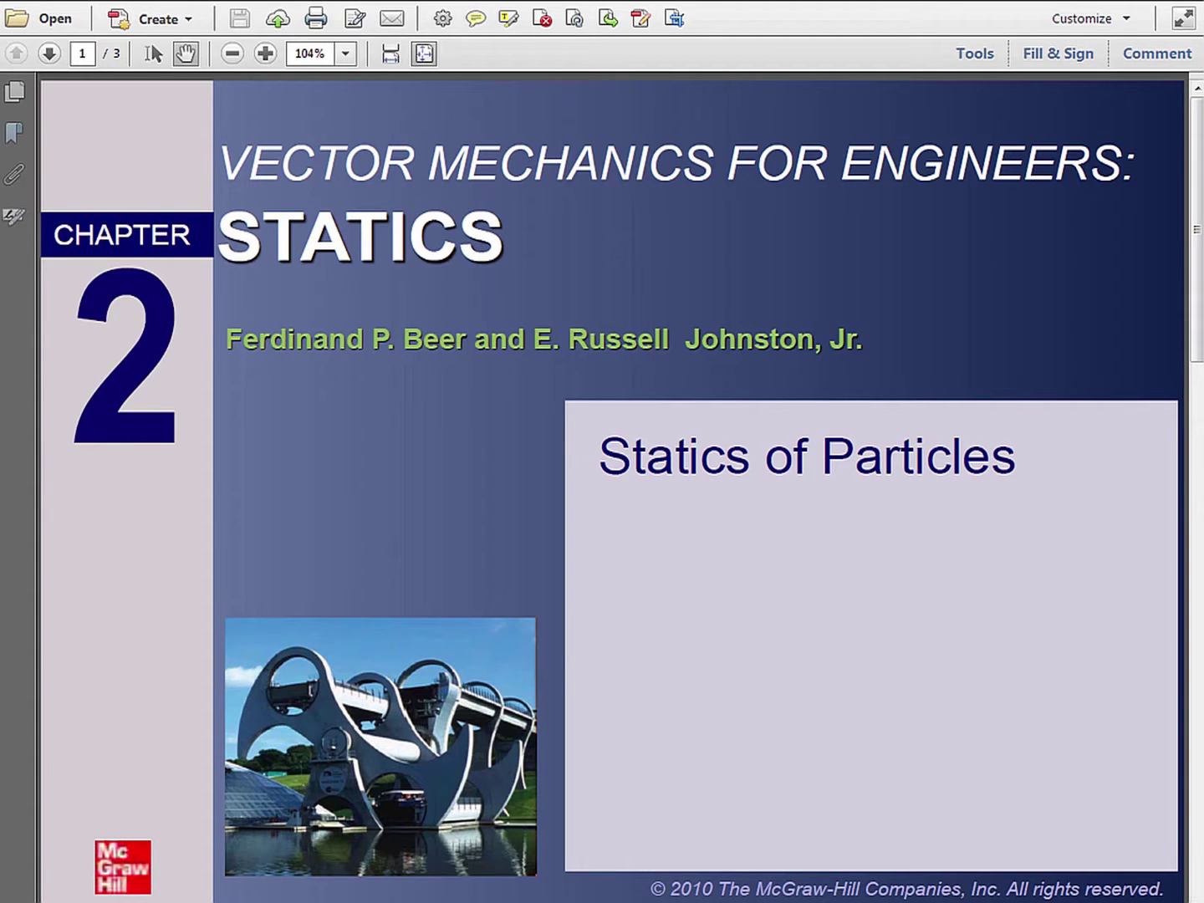
# Step: Read Sample Problem 2.2 in the PDF, about the barge pulled by two tugboats with a 25 kN resultant
pyautogui.scroll(-1, 1201, 850)
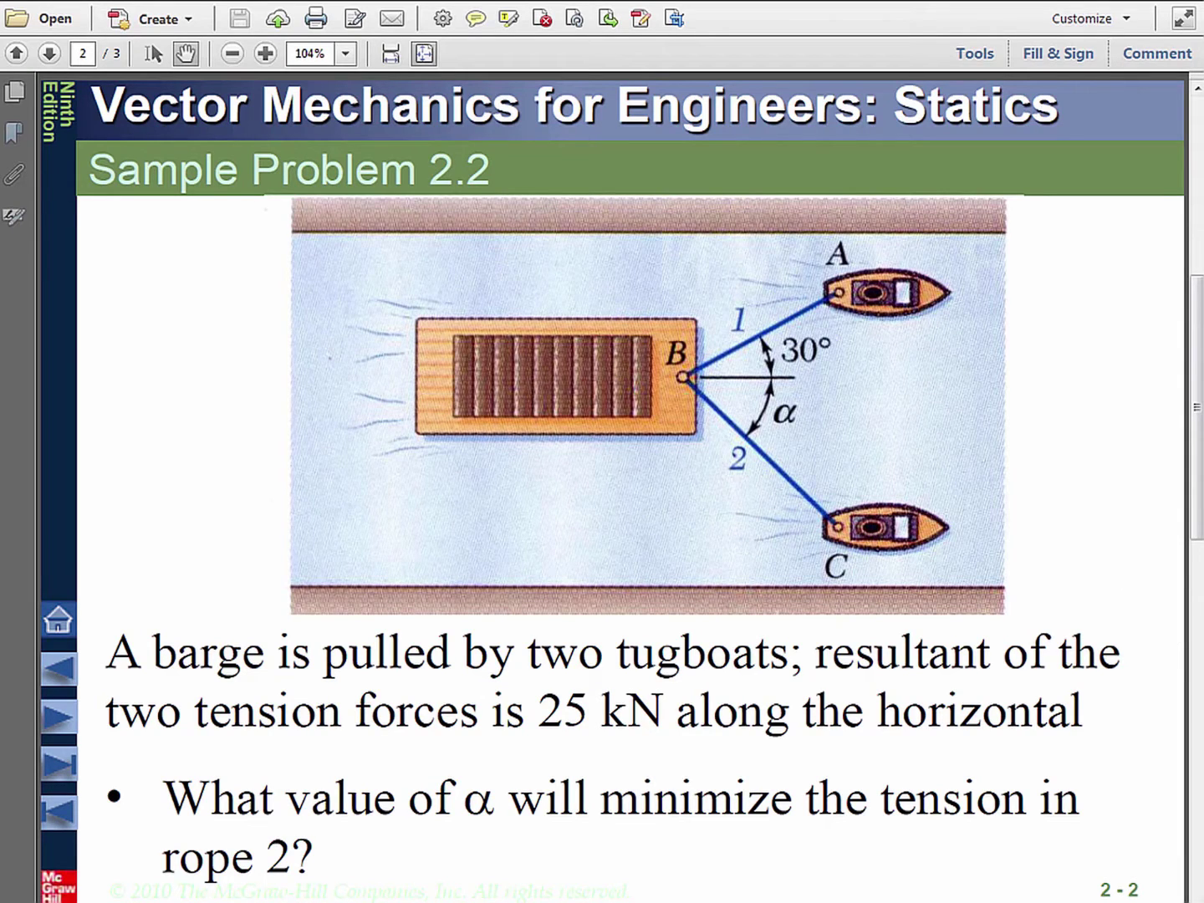
pyautogui.click(1198, 793)
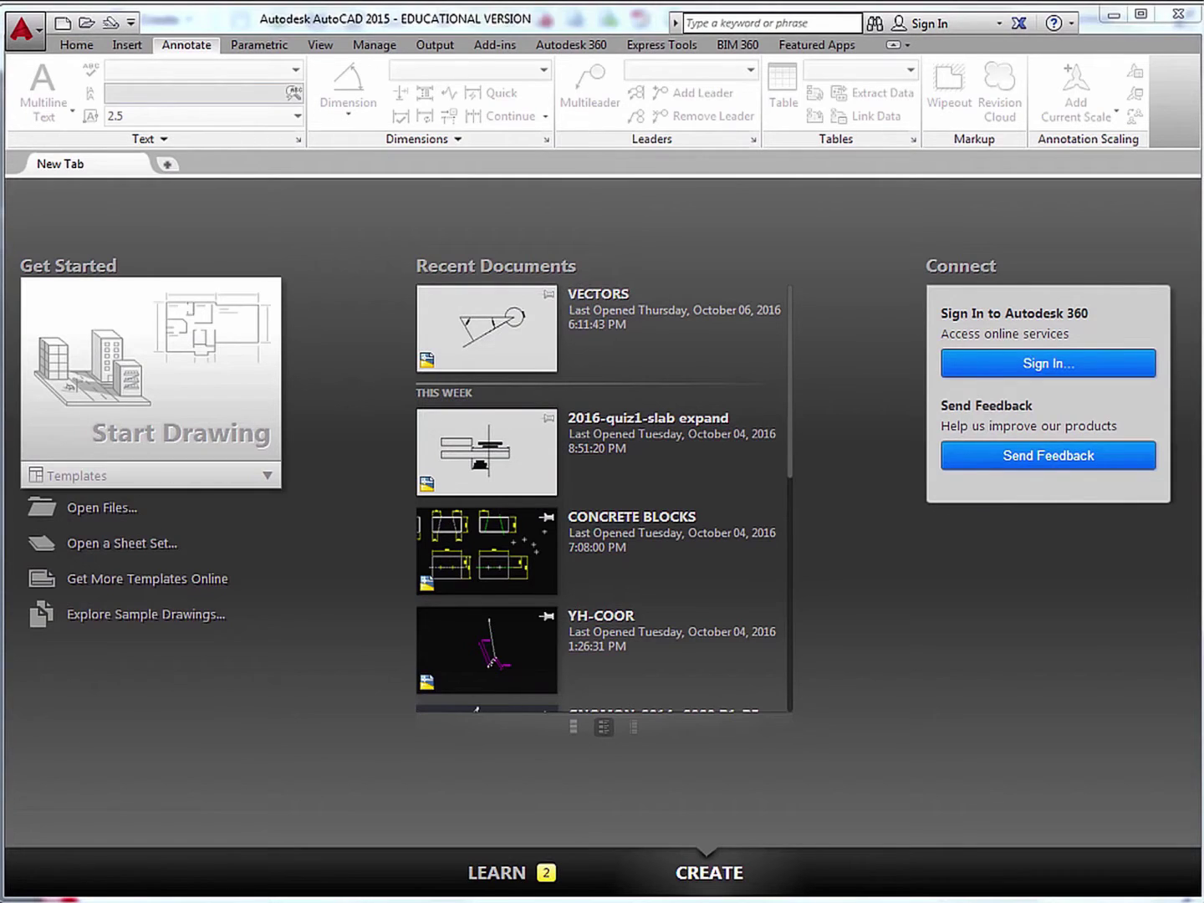
# Step: Start a new drawing in AutoCAD with the grid and object snap turned off
pyautogui.click(157, 418)
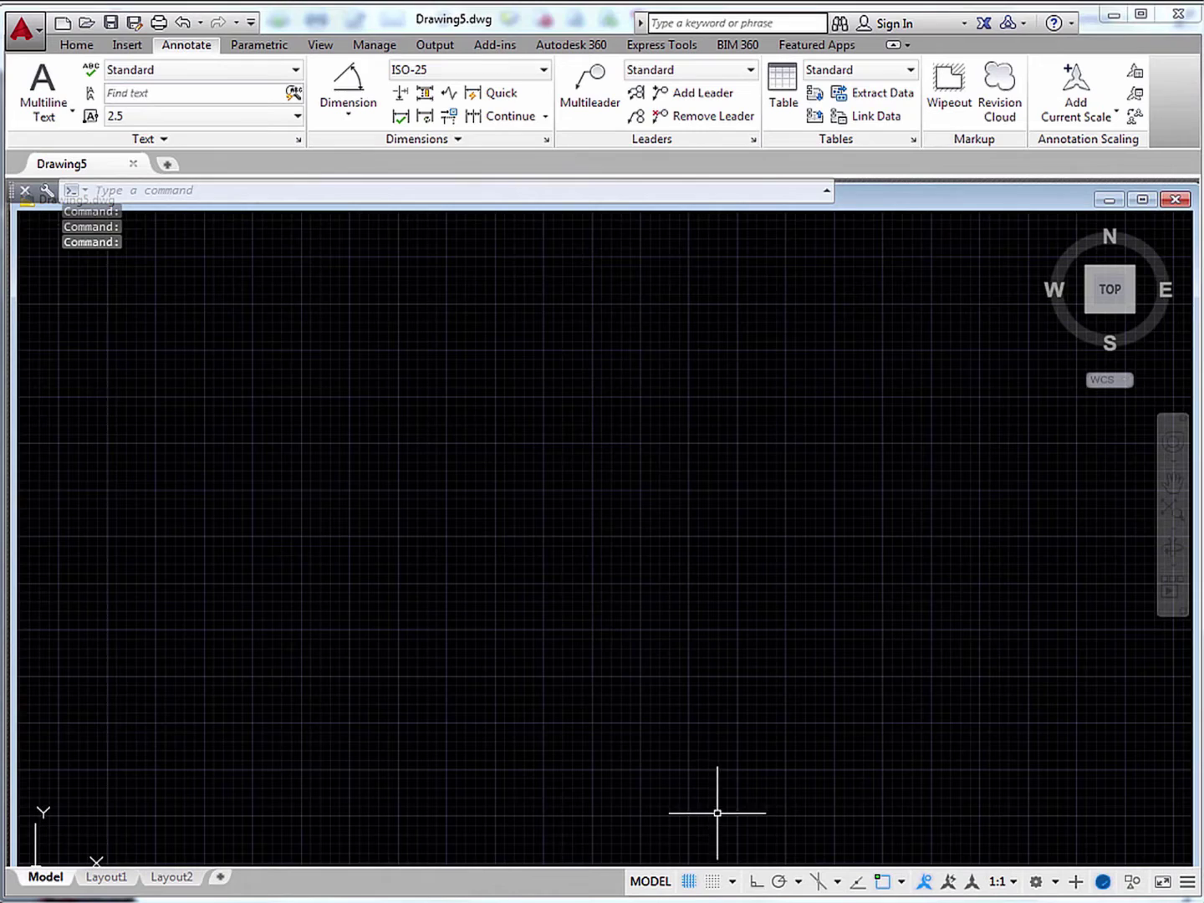
pyautogui.click(689, 882)
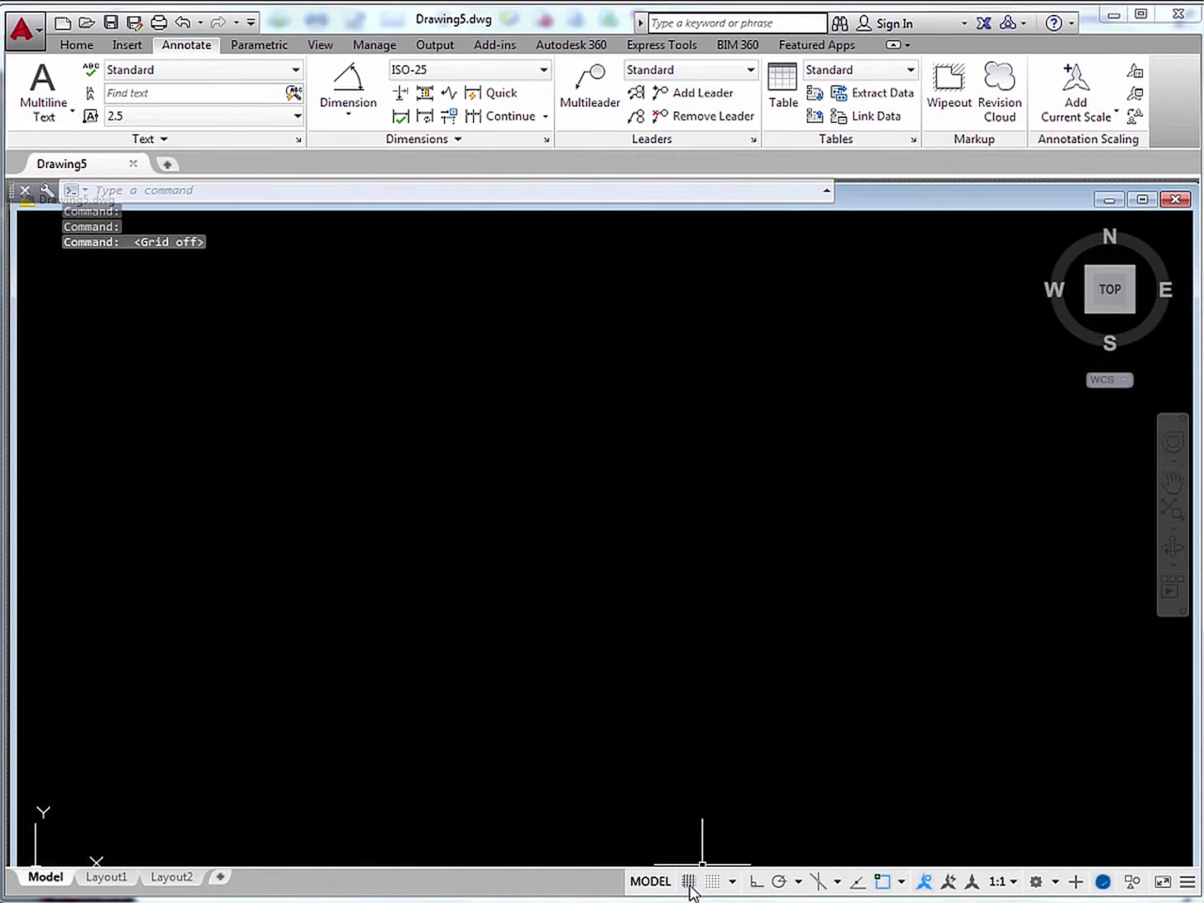
pyautogui.click(882, 883)
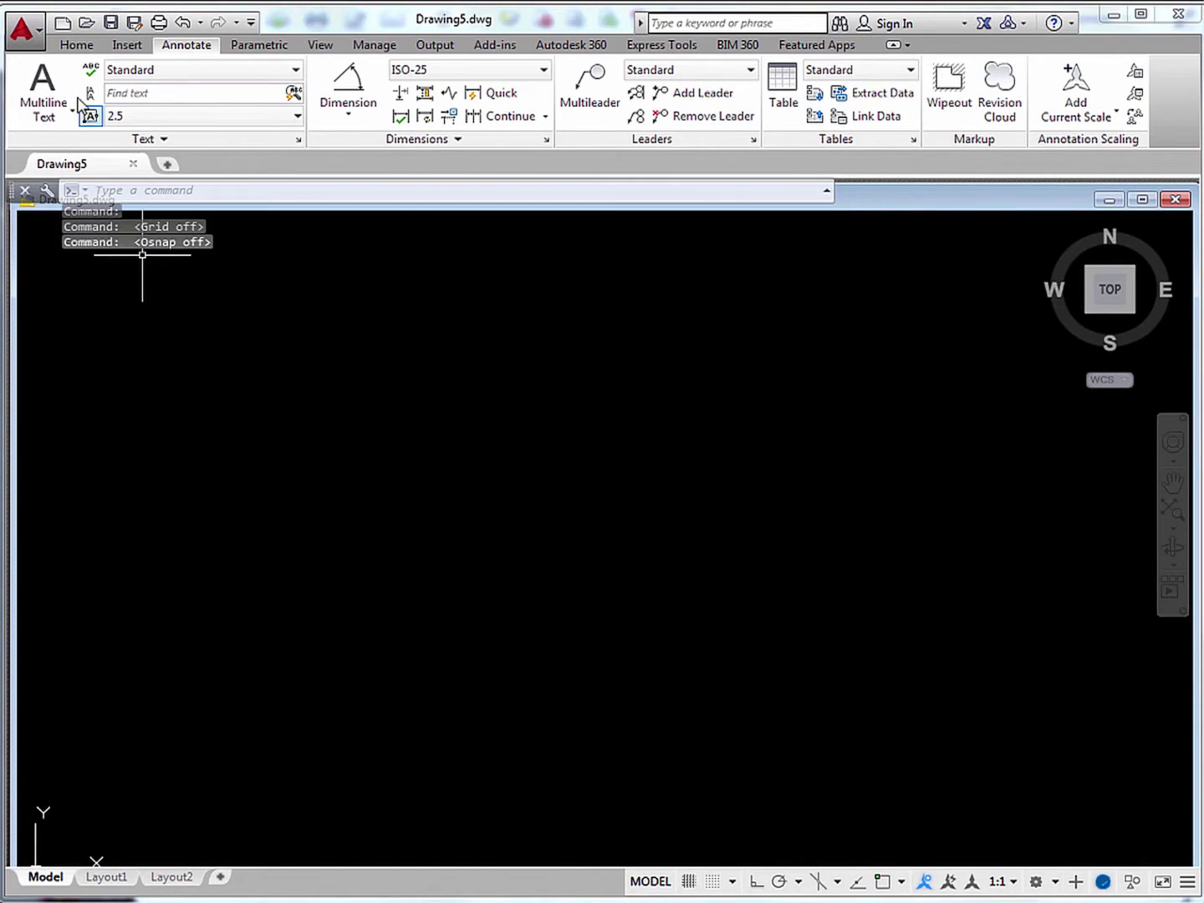
# Step: Draw a horizontal line 25 units long to the right, with Ortho mode on
pyautogui.click(69, 49)
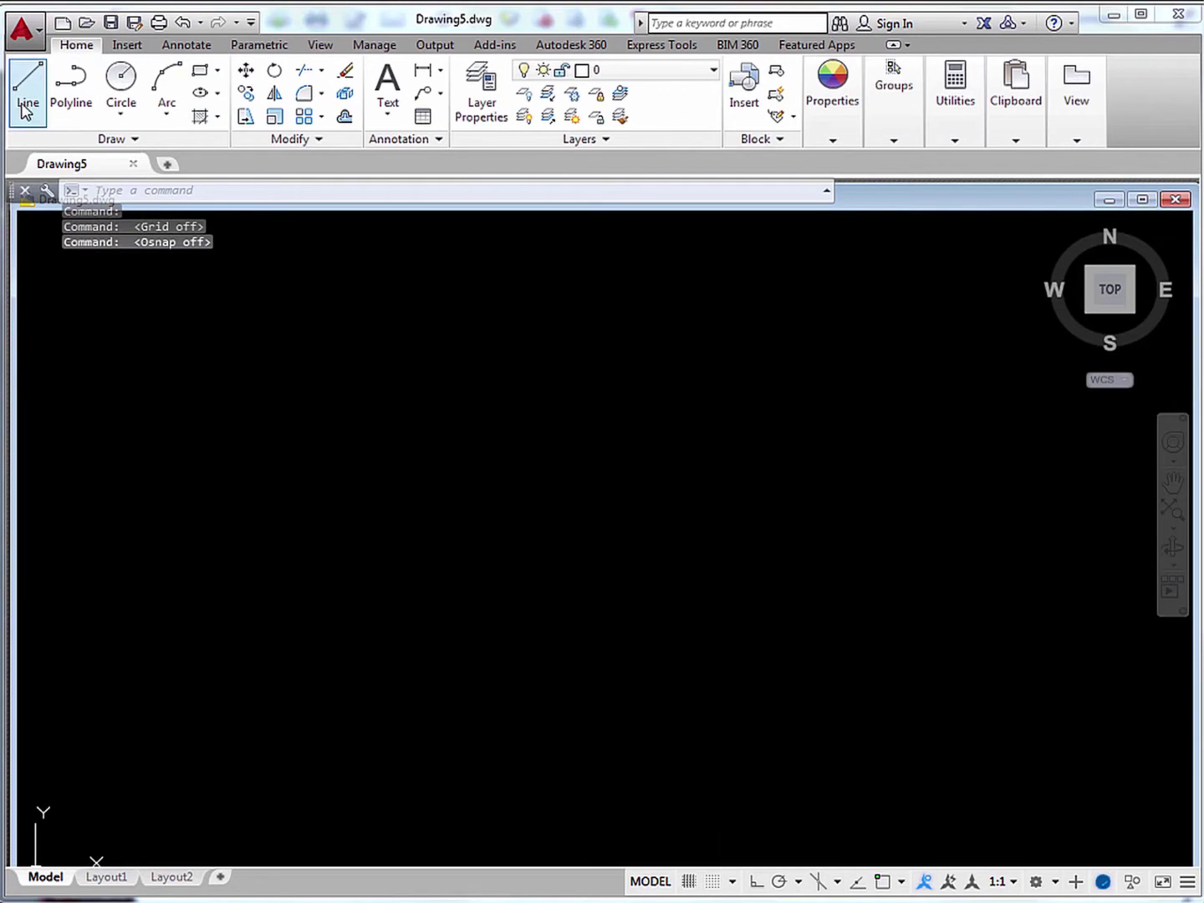
pyautogui.click(28, 84)
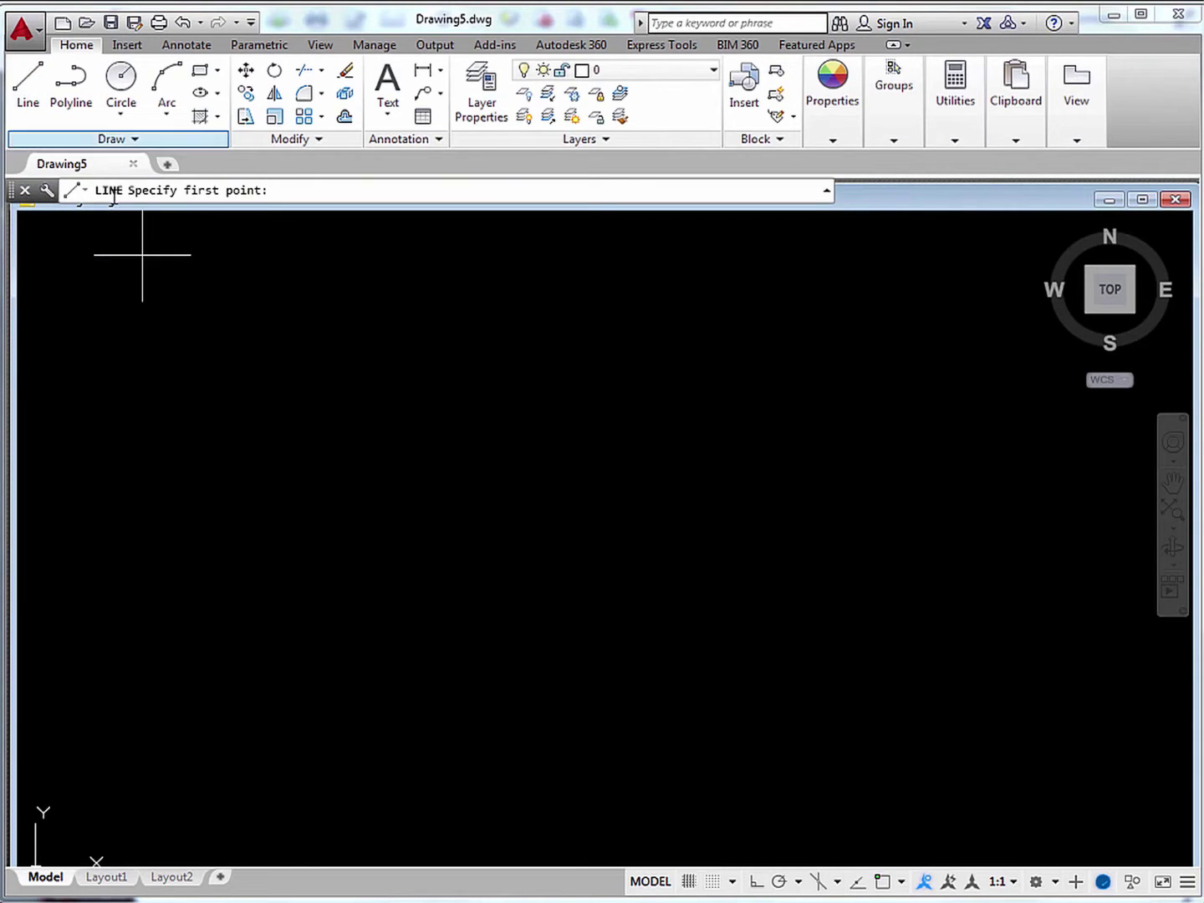
pyautogui.click(373, 534)
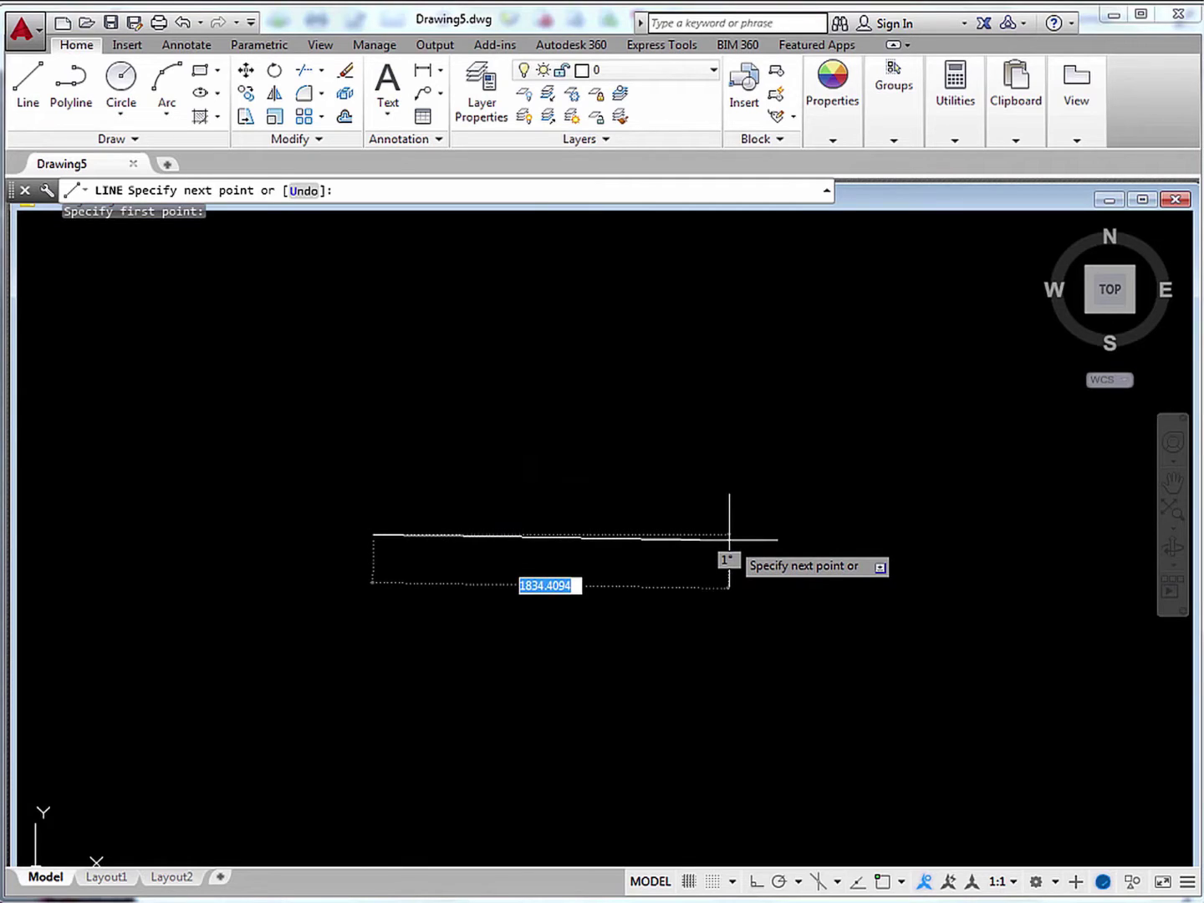
pyautogui.press('F8')
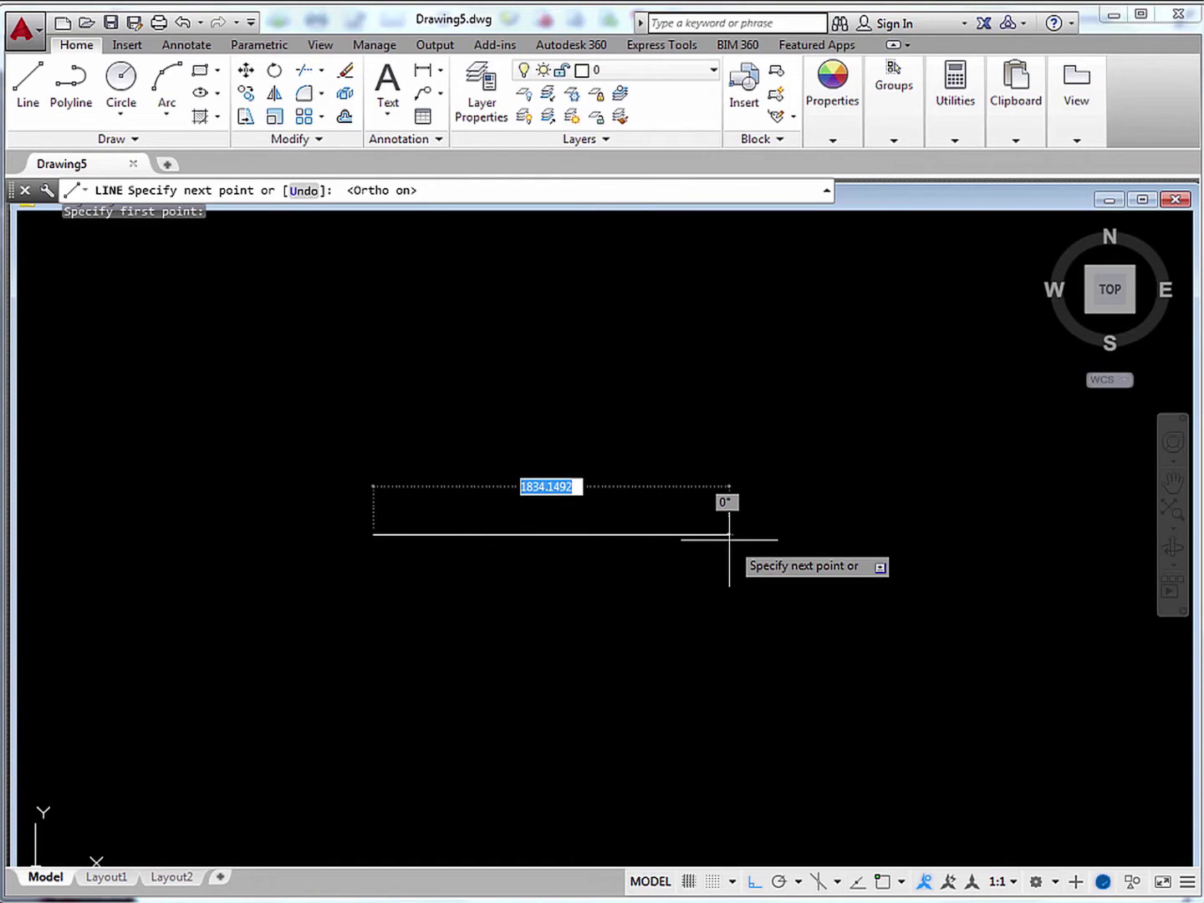
pyautogui.write('25')
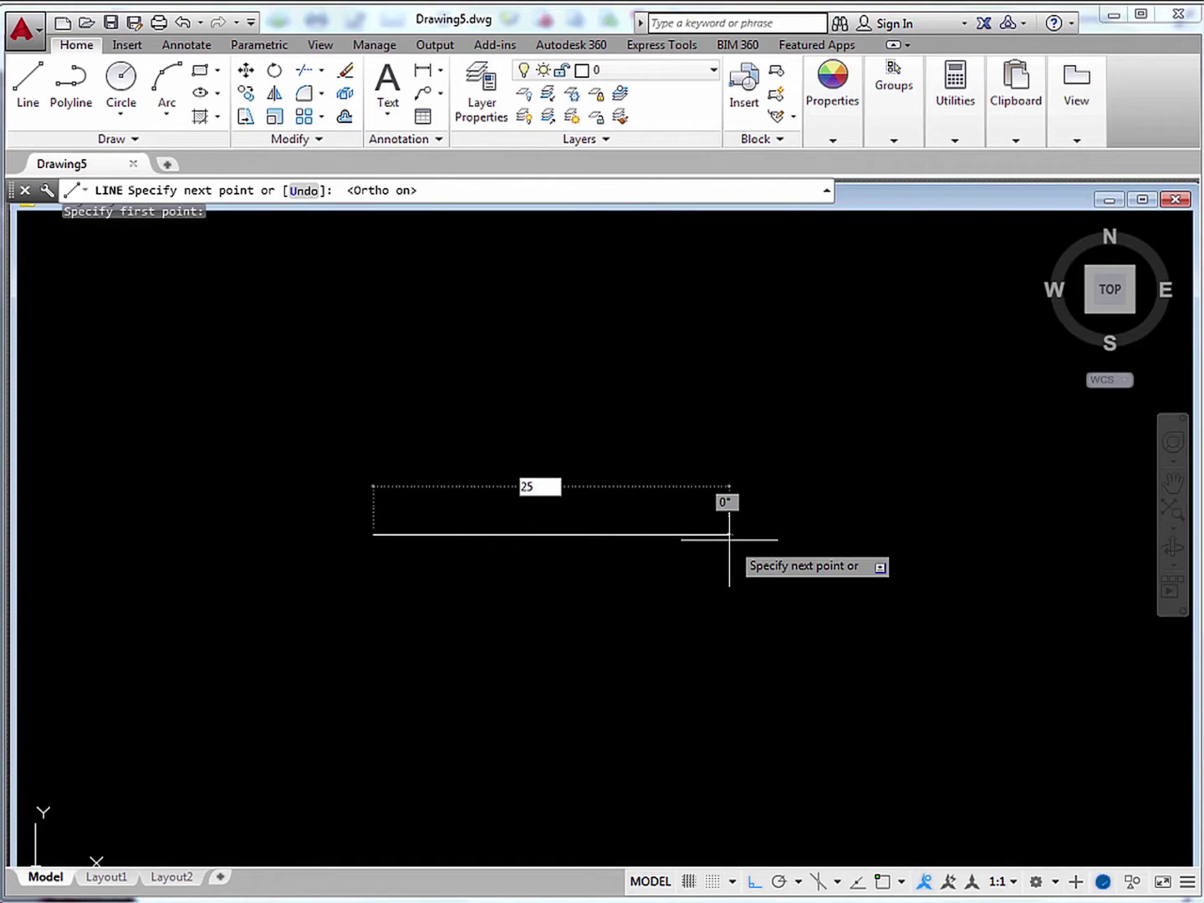
pyautogui.press('Return')
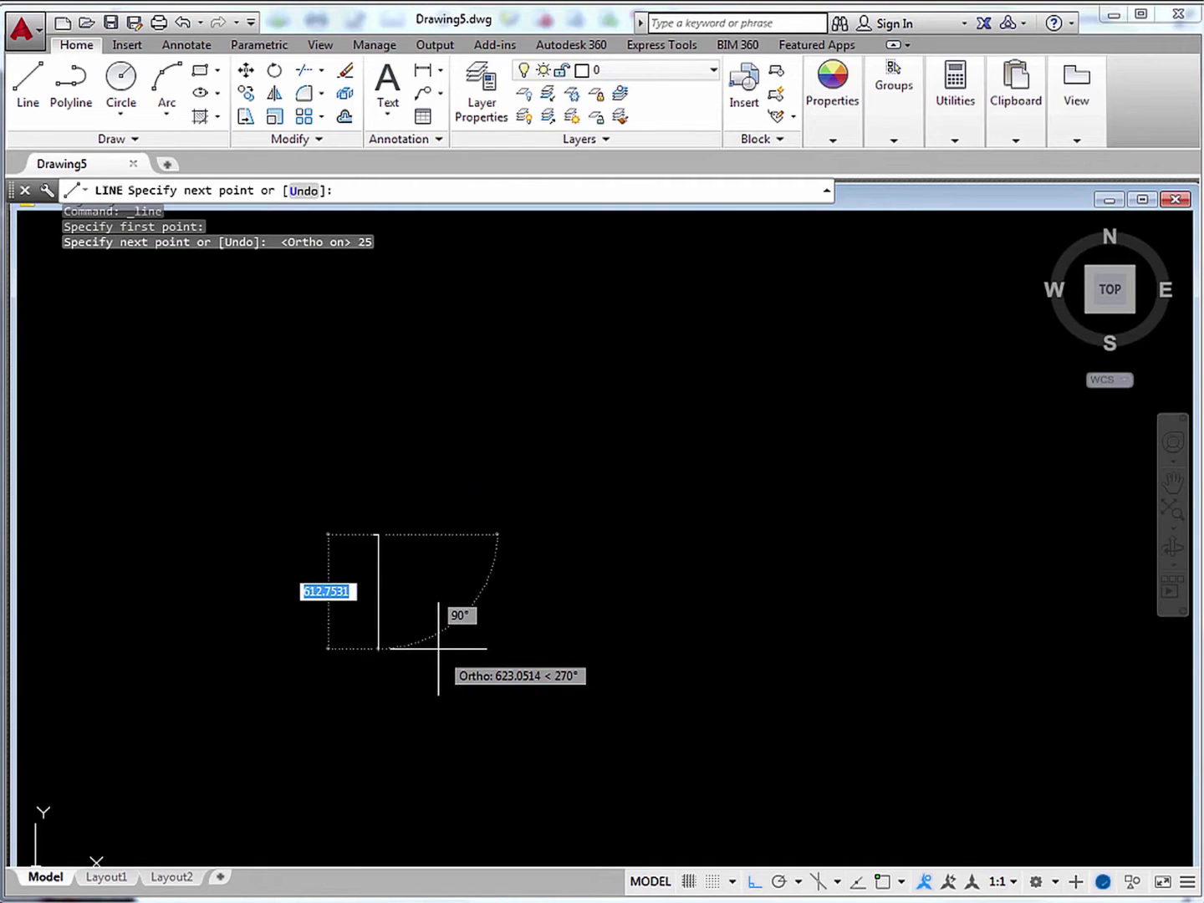
pyautogui.press('Escape')
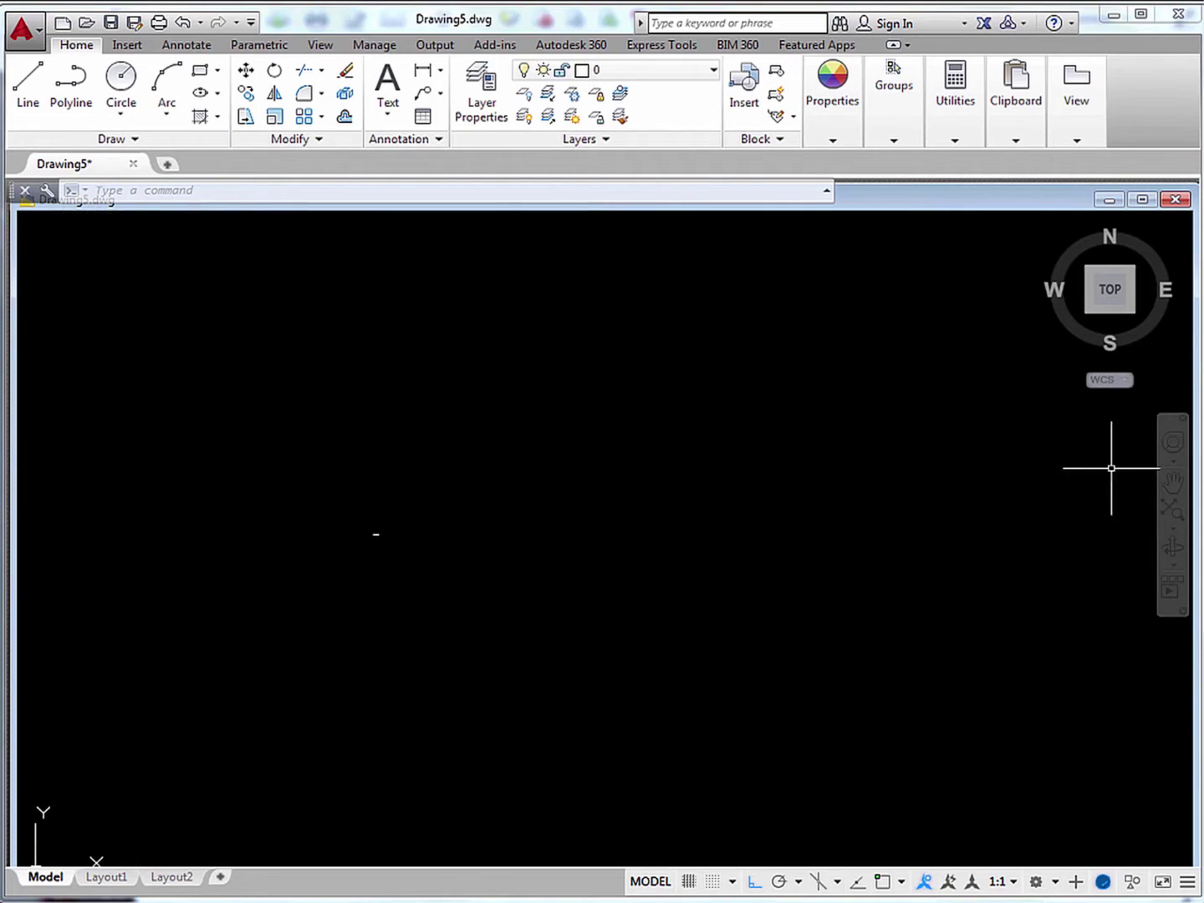
pyautogui.click(1179, 515)
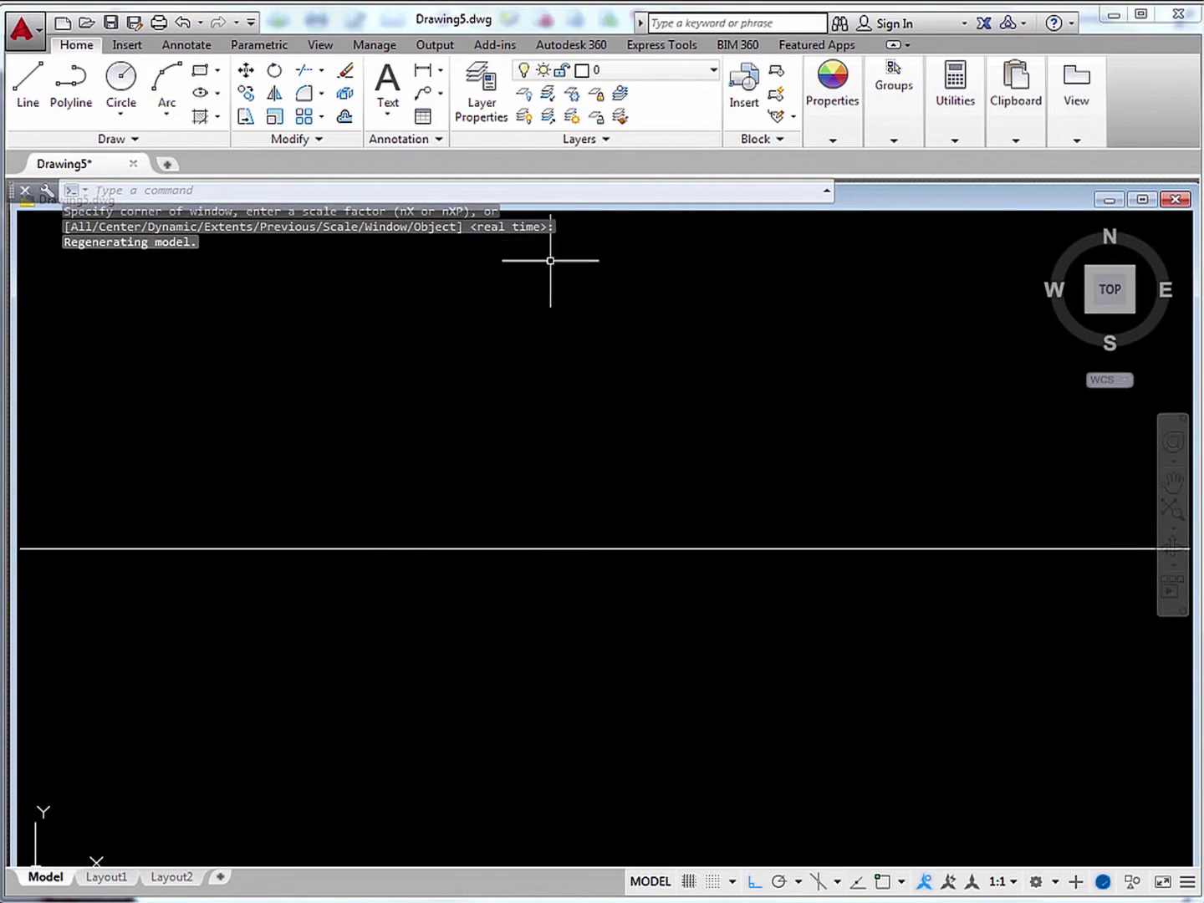
pyautogui.click(559, 190)
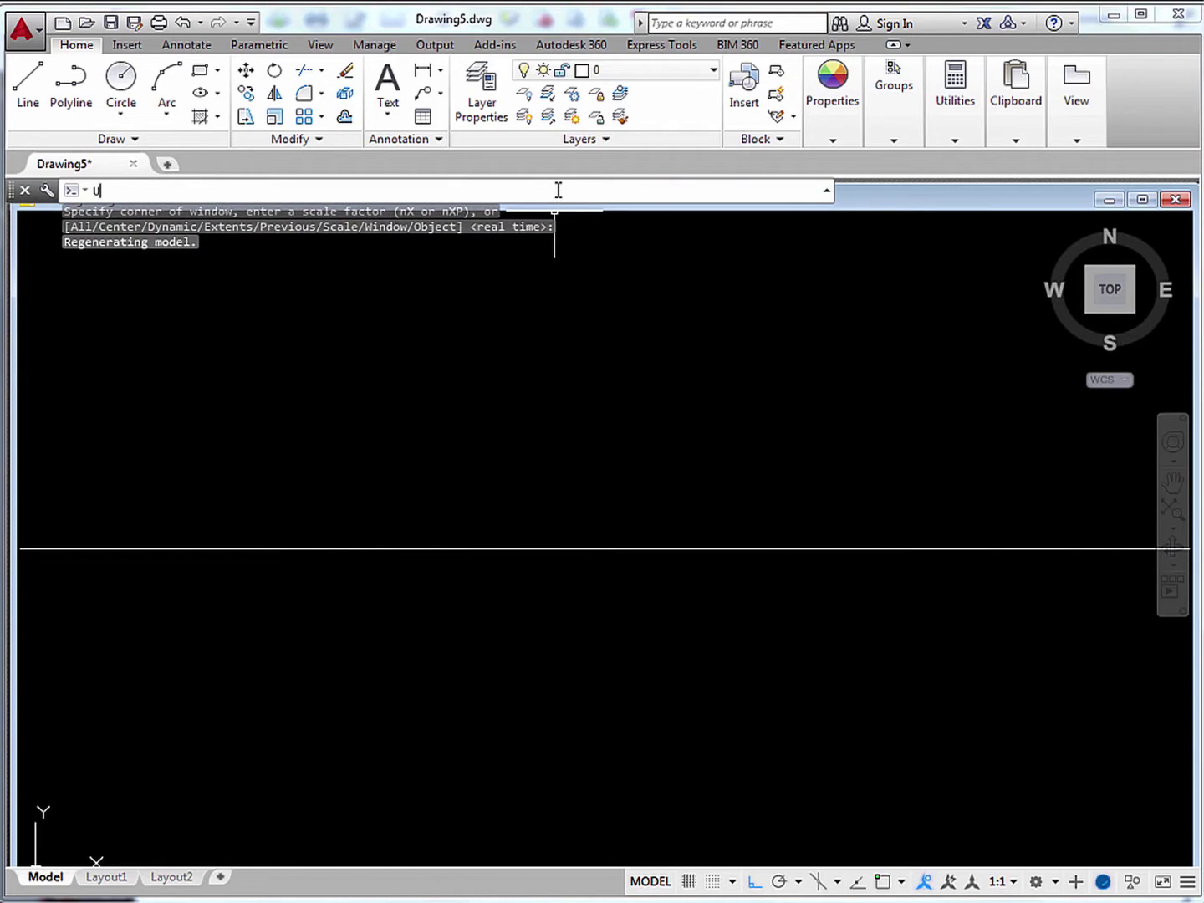
pyautogui.write('u')
pyautogui.press('Return')
# Step: Zoom to the drawing extents with the ZOOM command, leaving empty space around the horizontal line
pyautogui.click(559, 191)
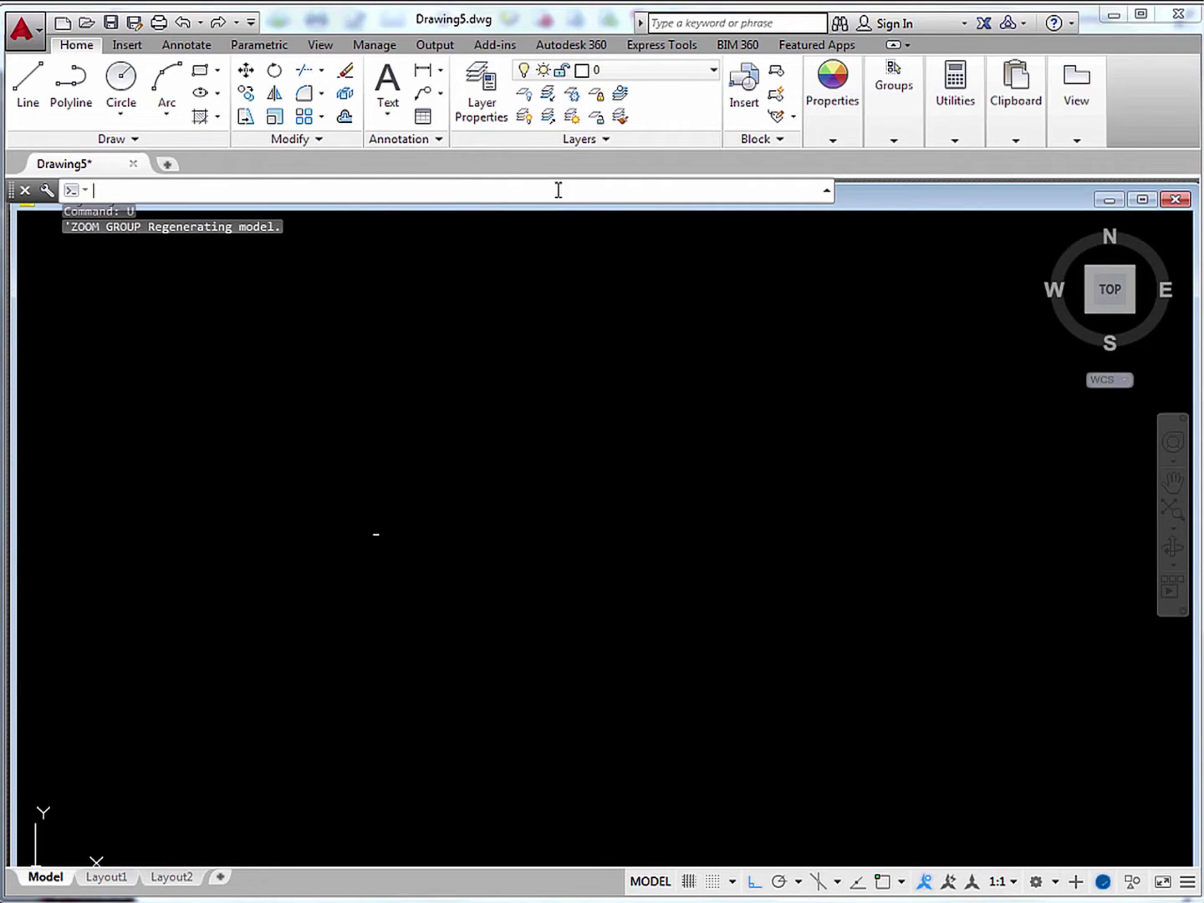
pyautogui.write('z')
pyautogui.press('Return')
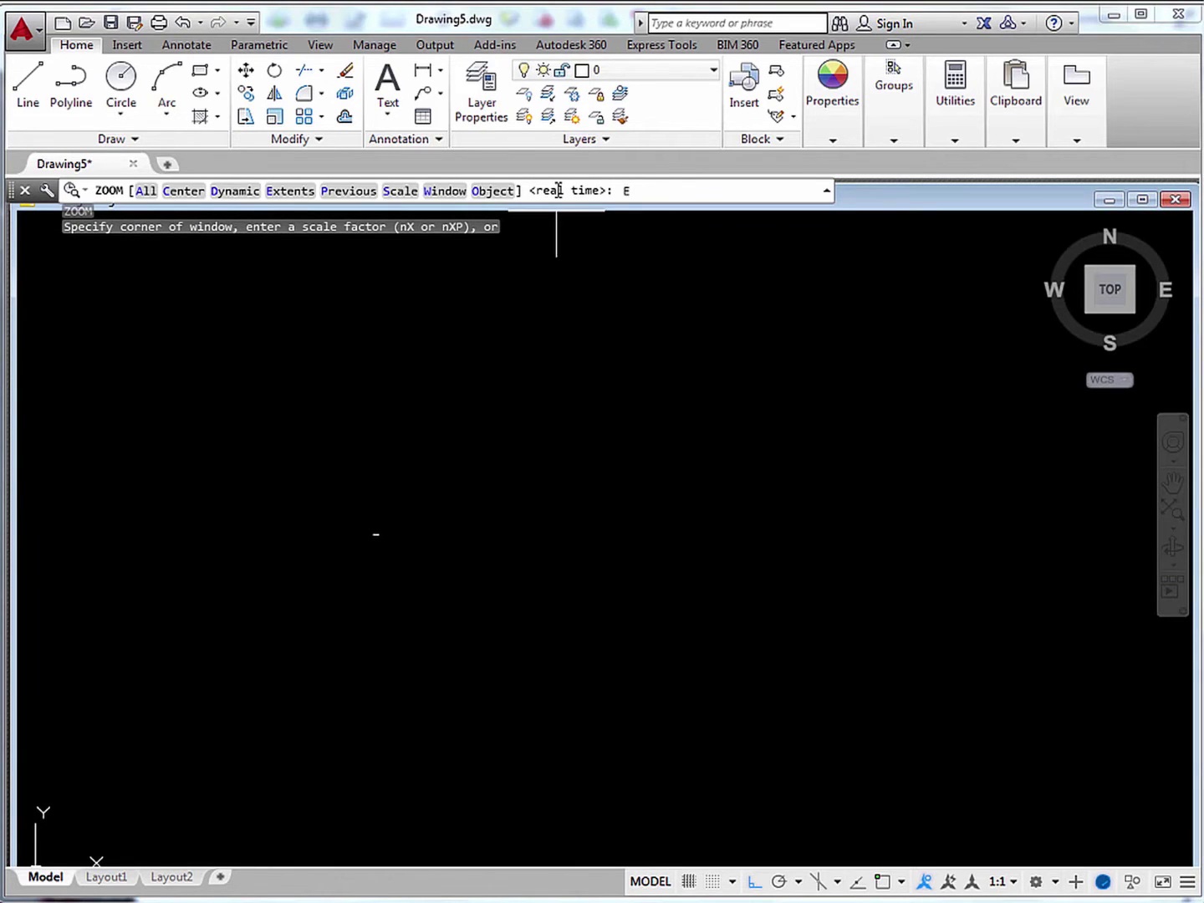
pyautogui.press('Return')
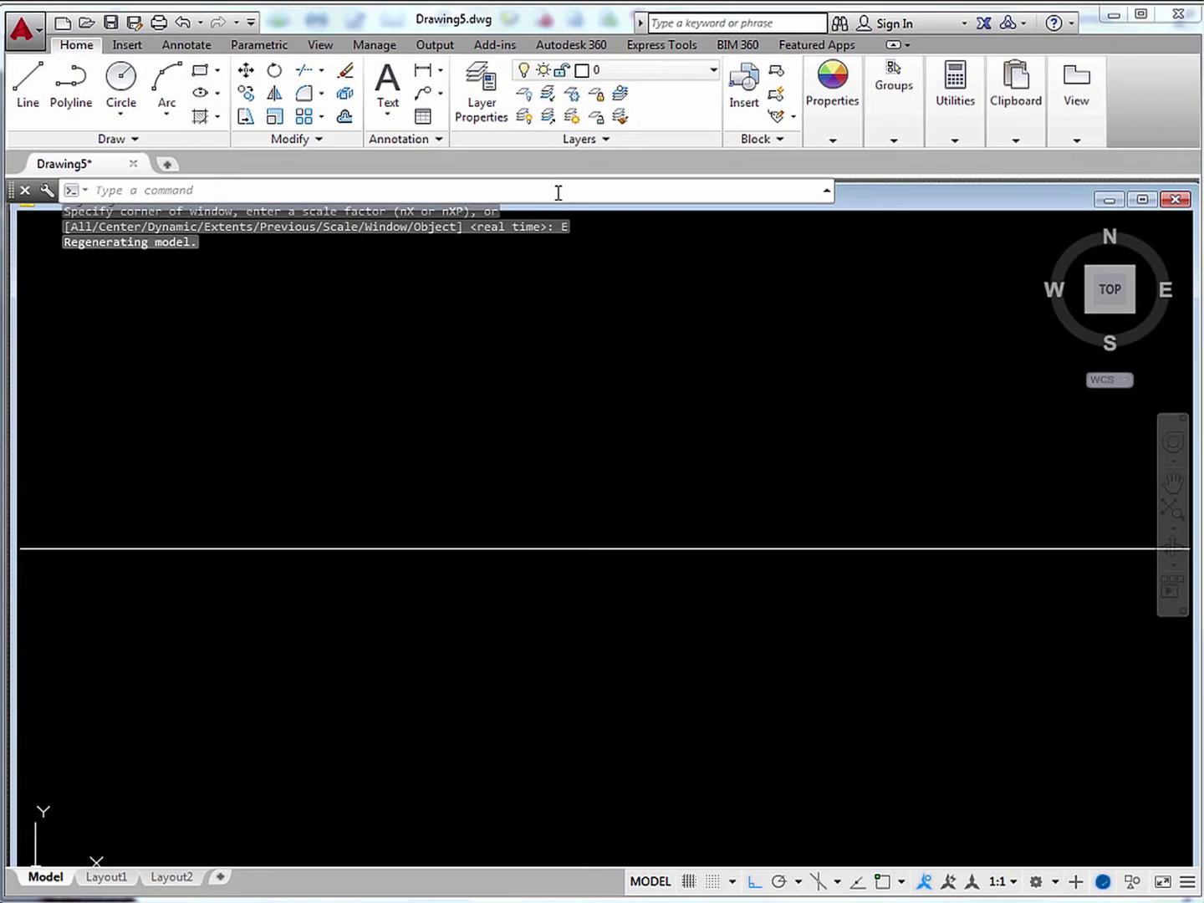
pyautogui.scroll(-3, 602, 392)
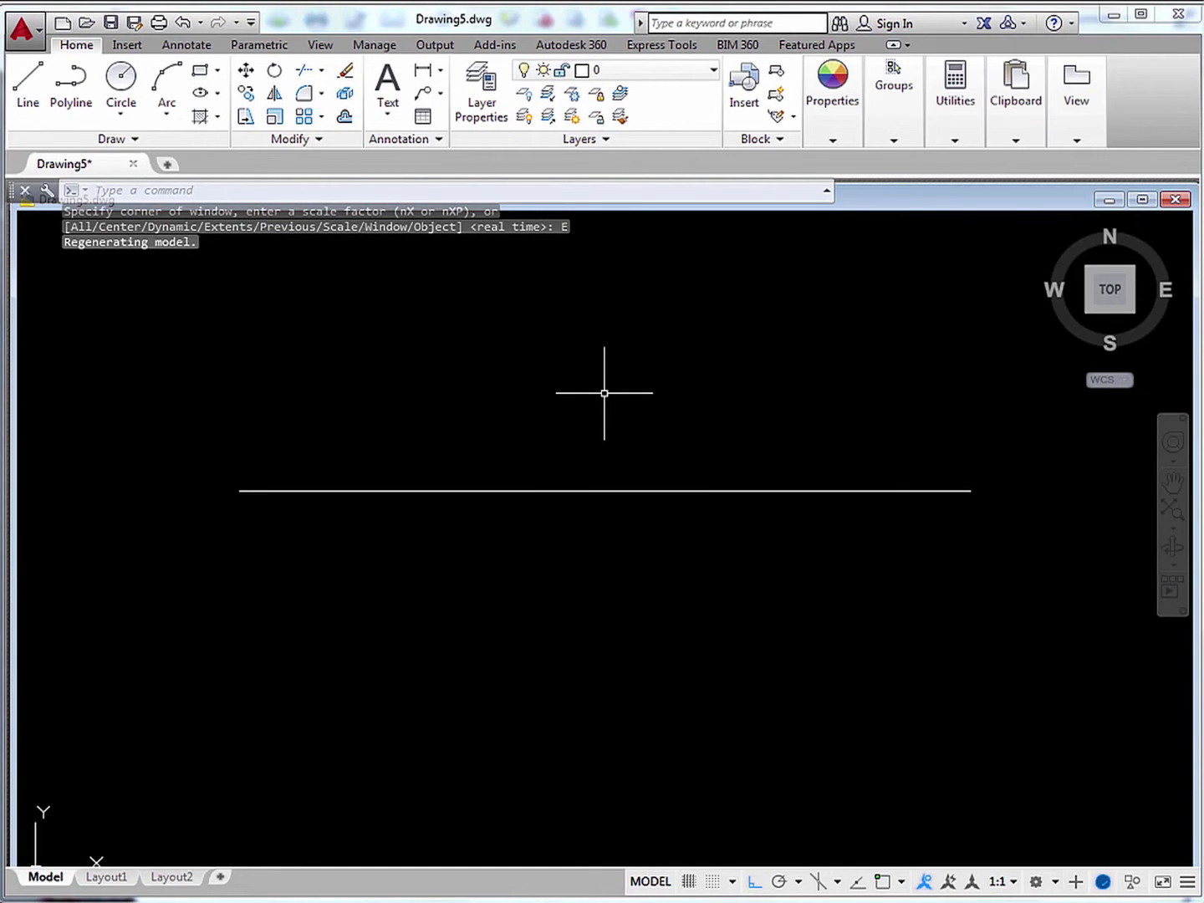
pyautogui.moveTo(605, 384); pyautogui.dragTo(605, 414, button='middle')
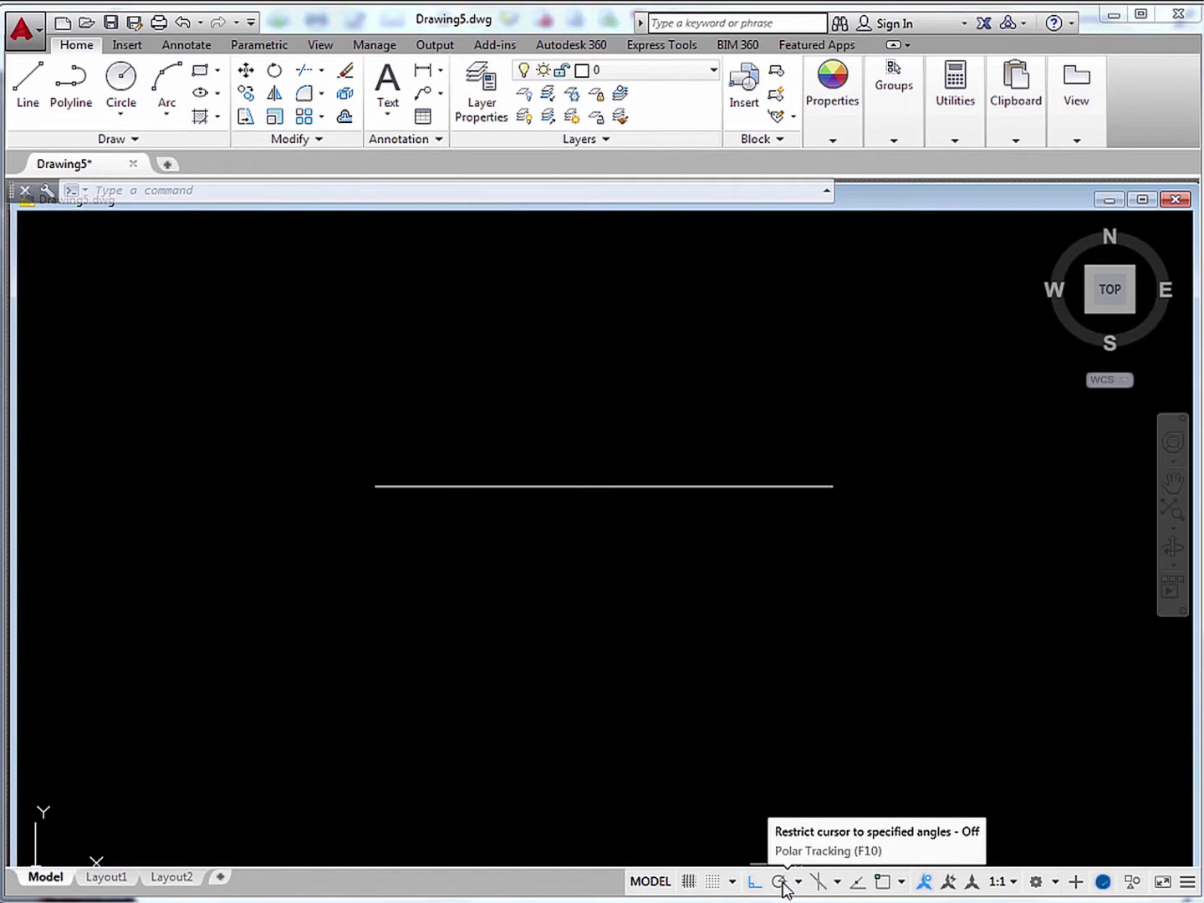
# Step: Turn on polar tracking with an increment angle of 30 degrees
pyautogui.rightClick(784, 886)
pyautogui.click(836, 855)
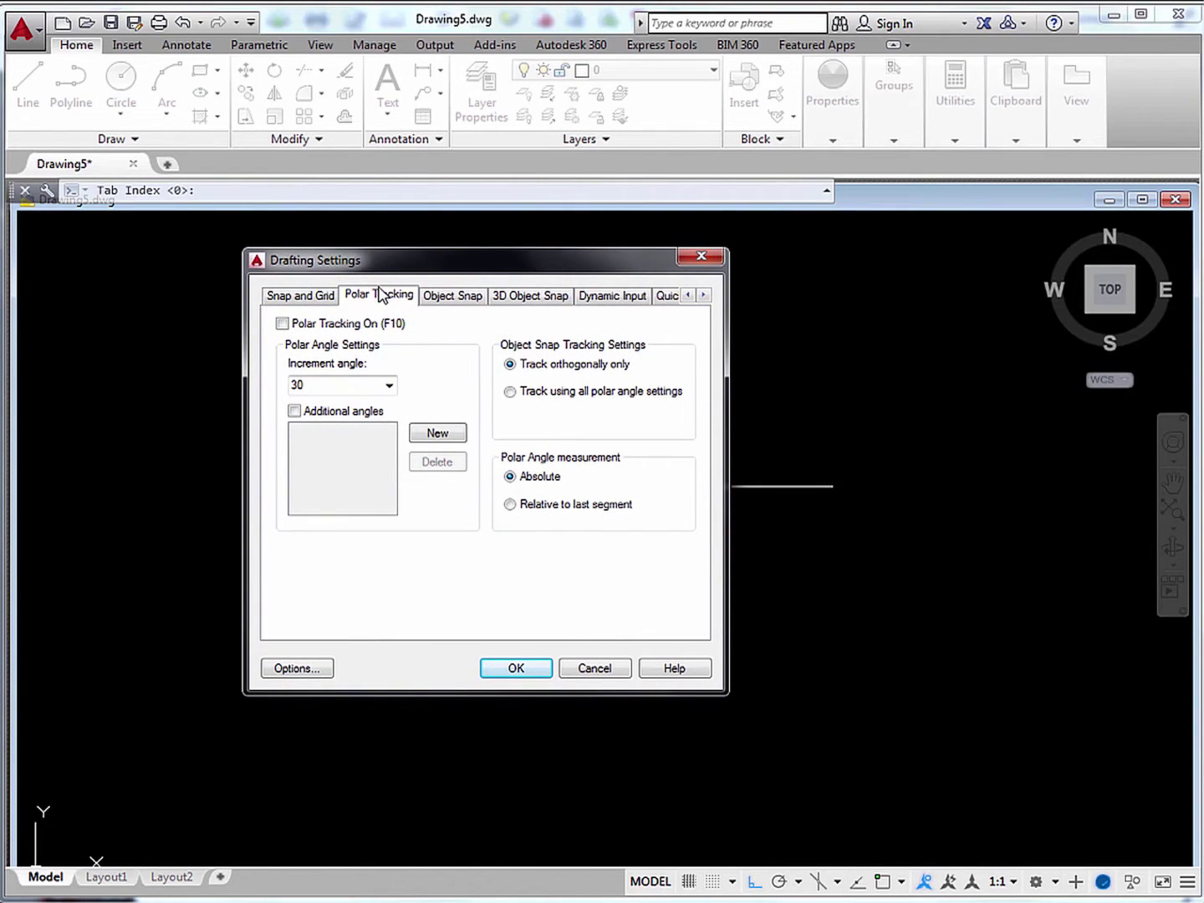
pyautogui.click(282, 324)
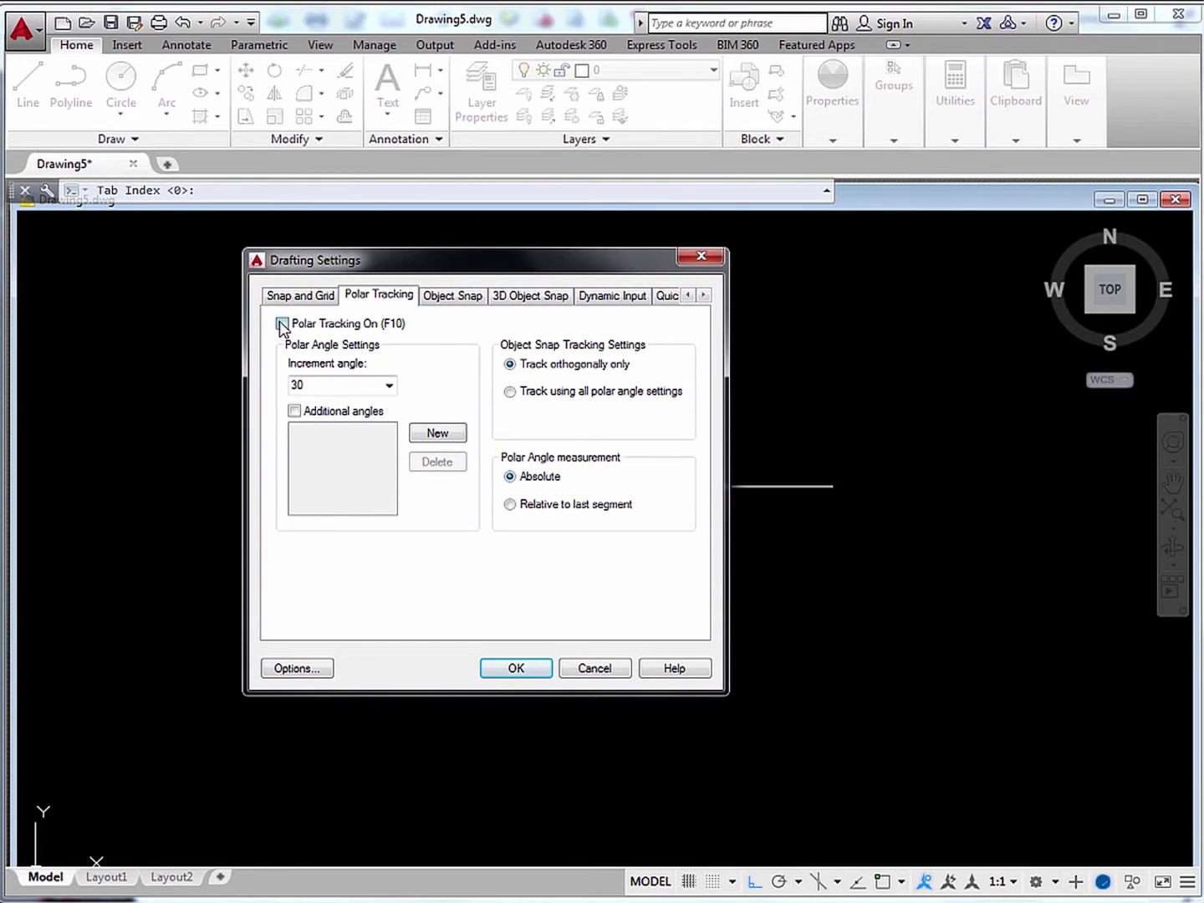
pyautogui.click(387, 387)
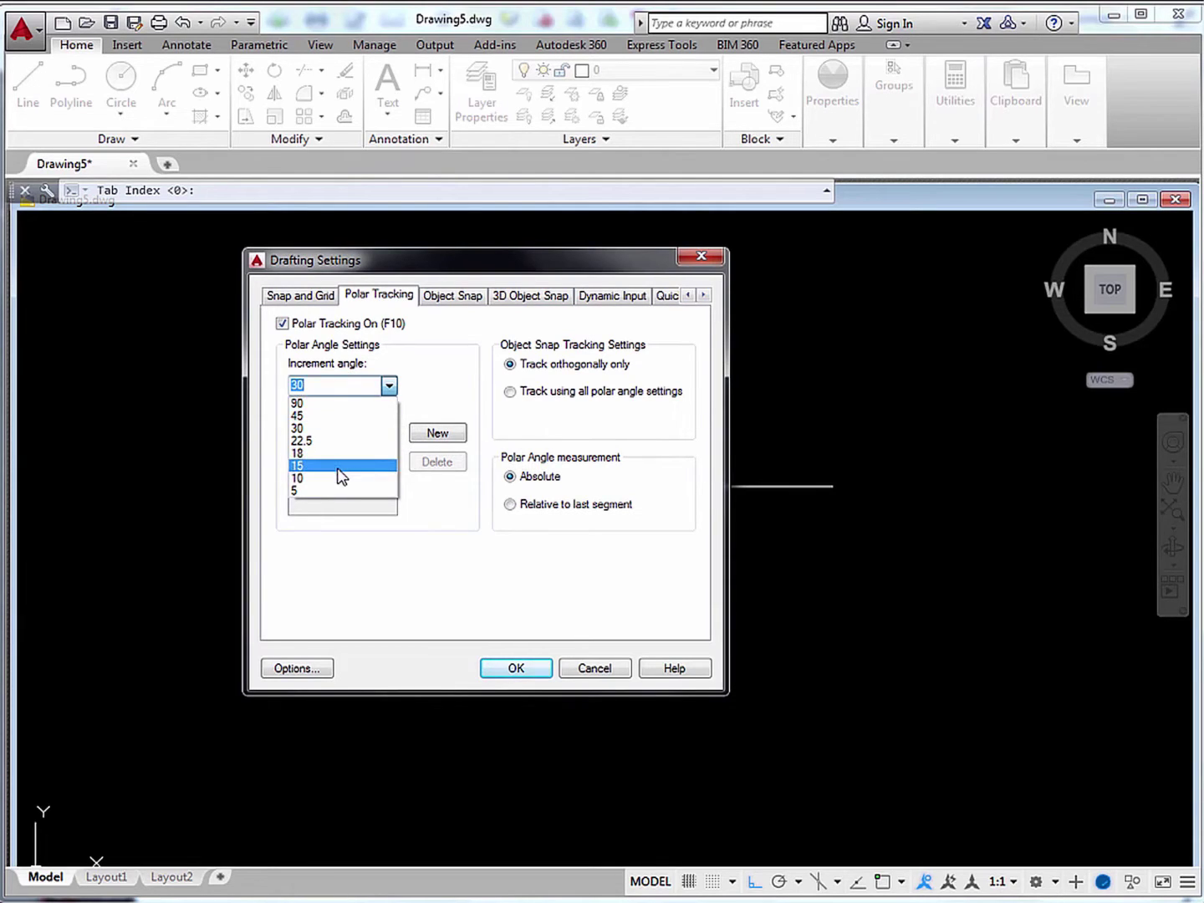
pyautogui.click(347, 428)
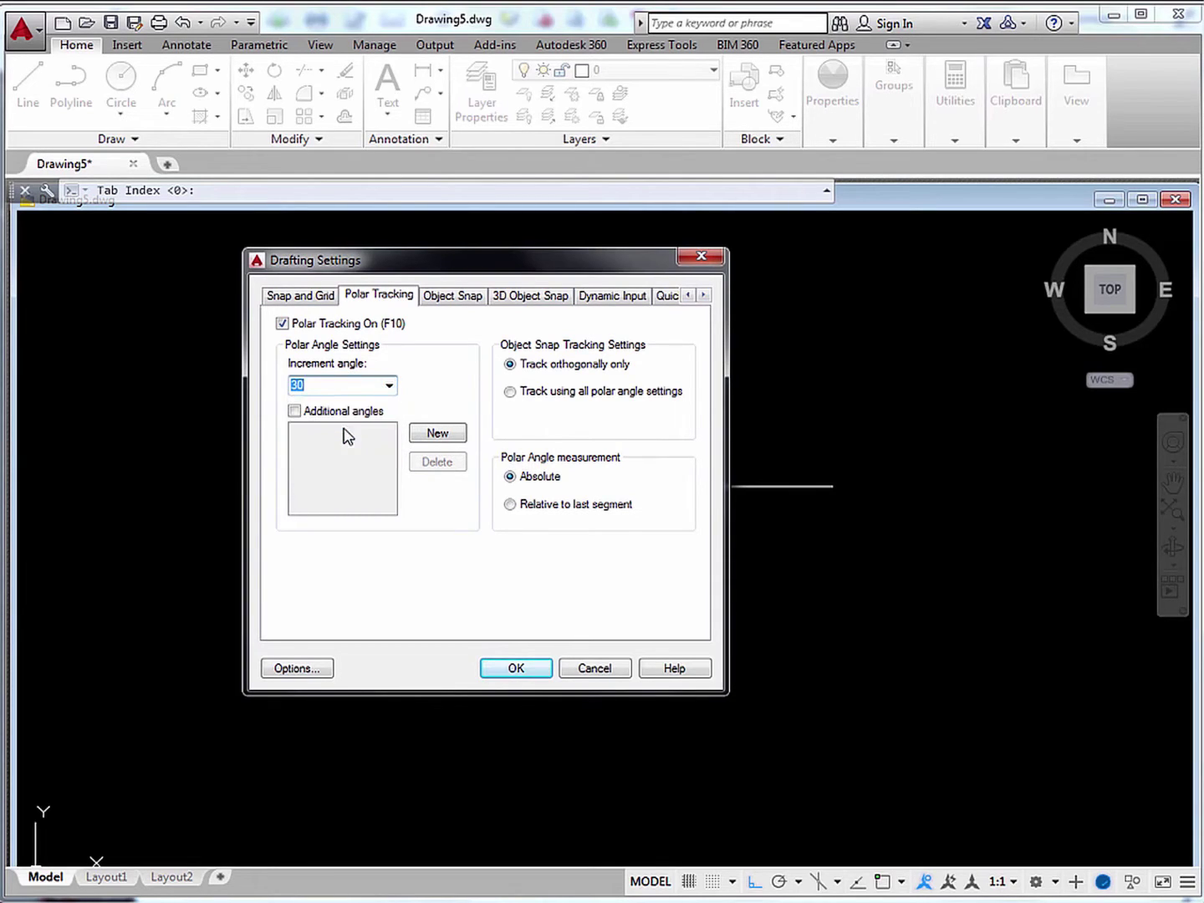
pyautogui.click(515, 668)
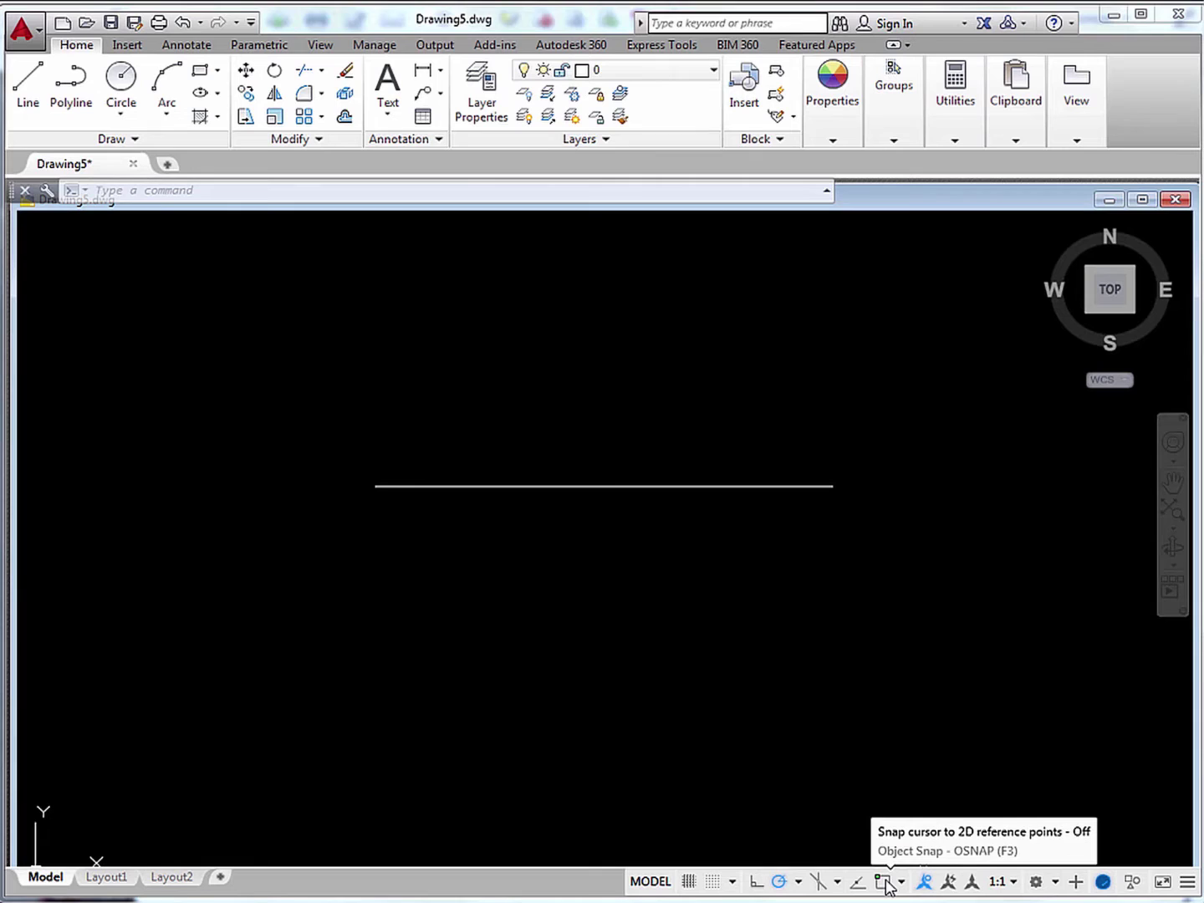
# Step: Turn on object snap and add the Perpendicular mode to Endpoint
pyautogui.rightClick(887, 885)
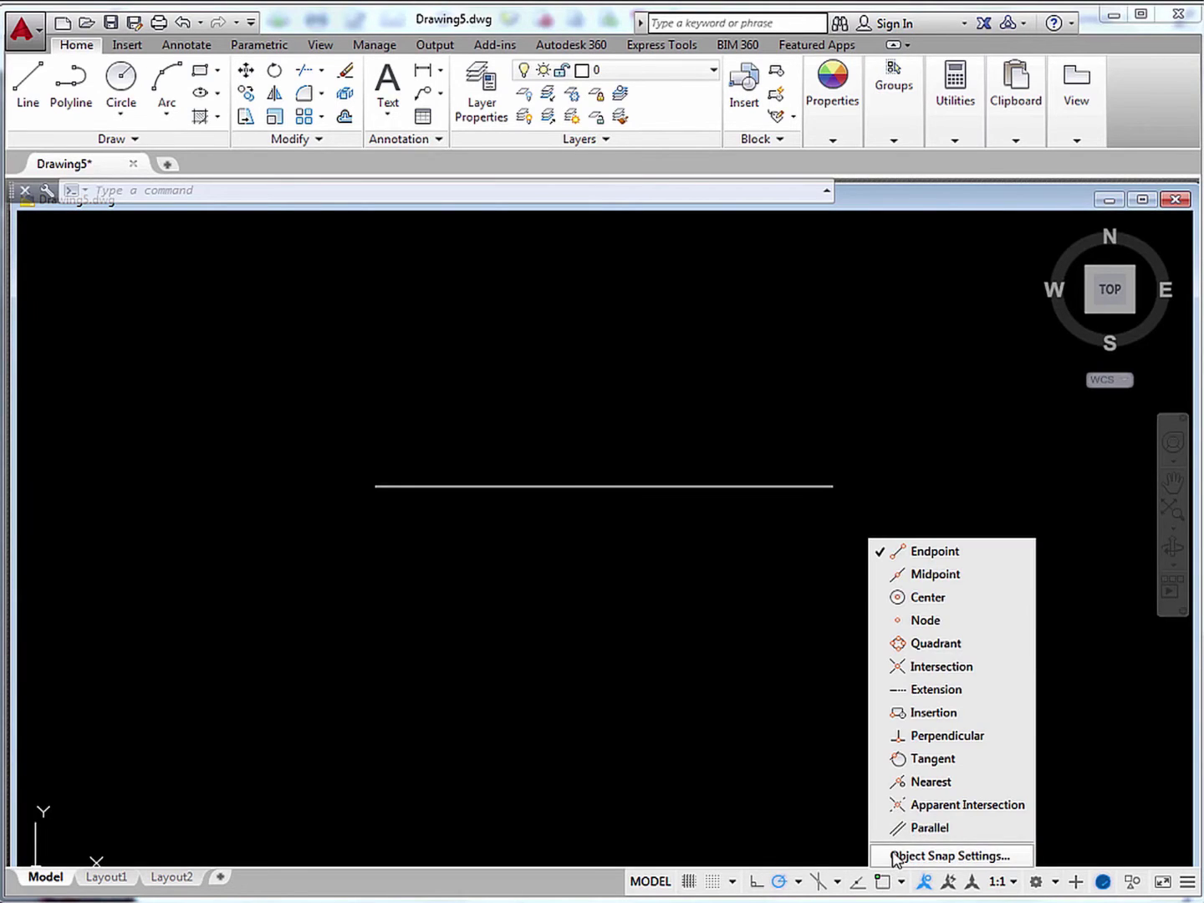
pyautogui.click(897, 854)
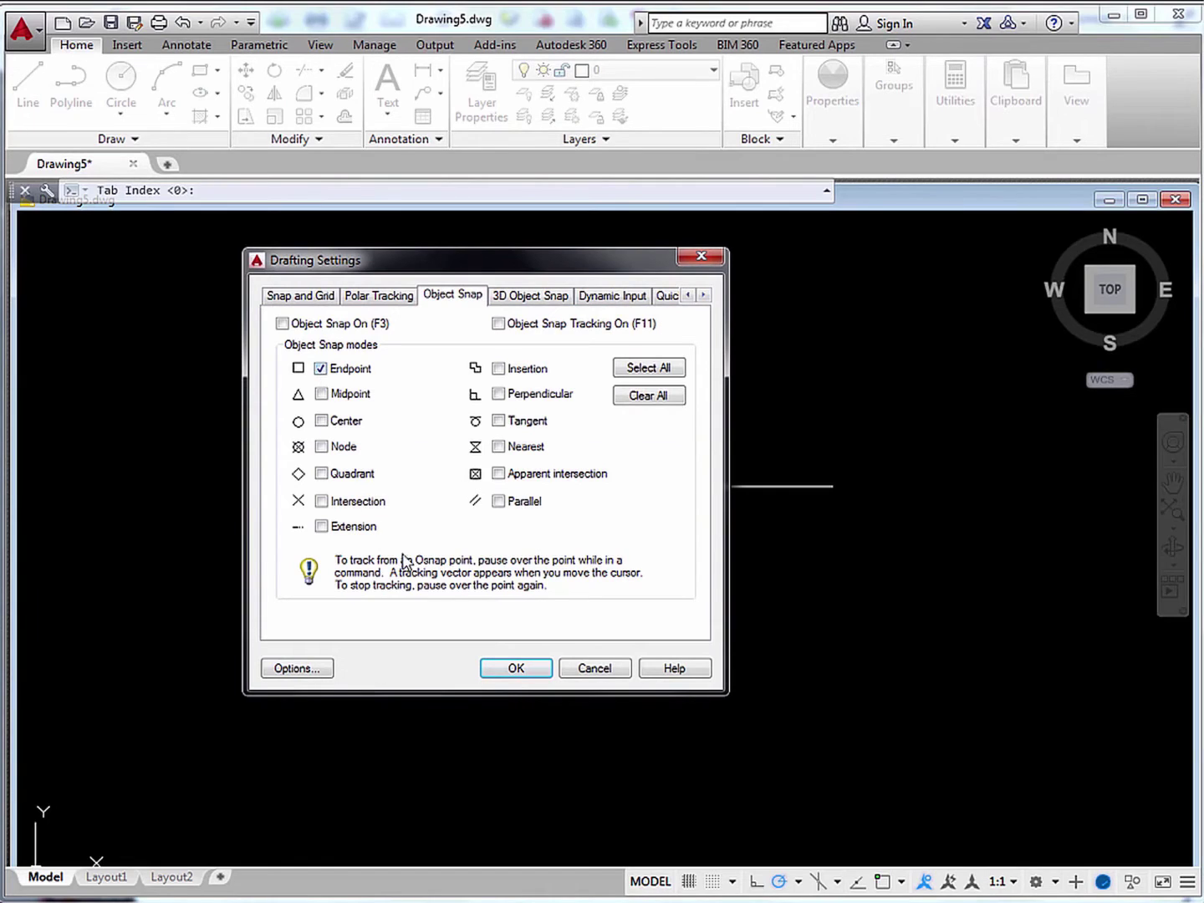
pyautogui.click(498, 394)
pyautogui.click(507, 667)
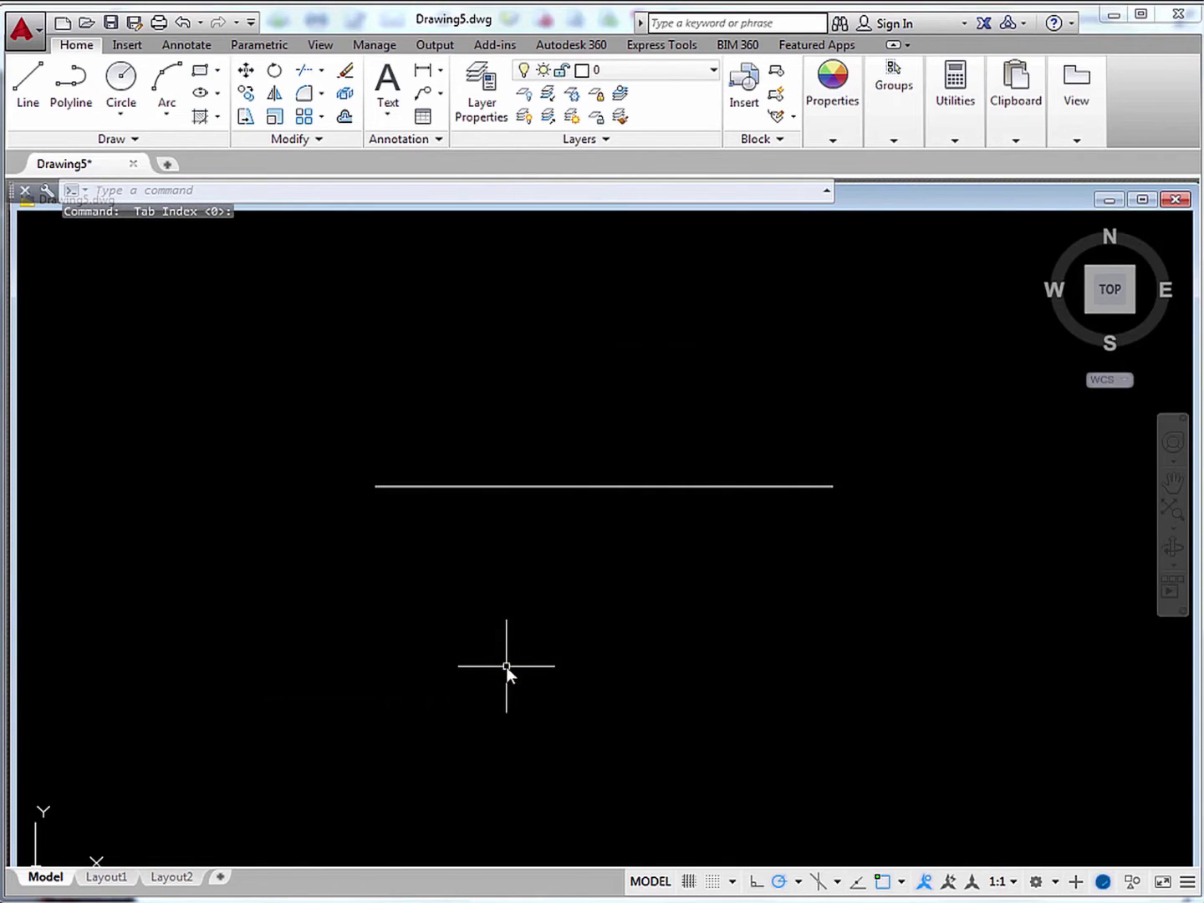
# Step: Draw a line about 32 units long at 210 degrees from the right endpoint of the horizontal line
pyautogui.click(35, 94)
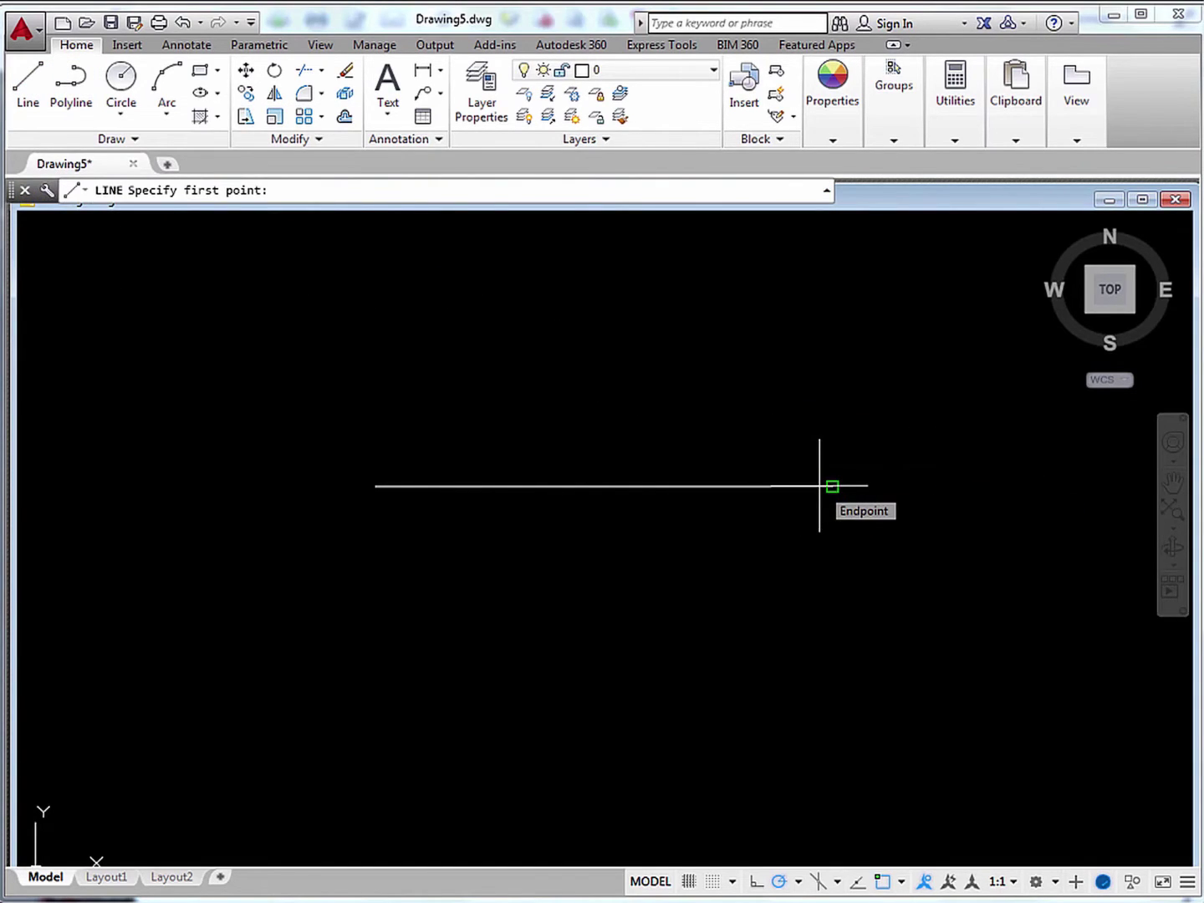
pyautogui.click(826, 485)
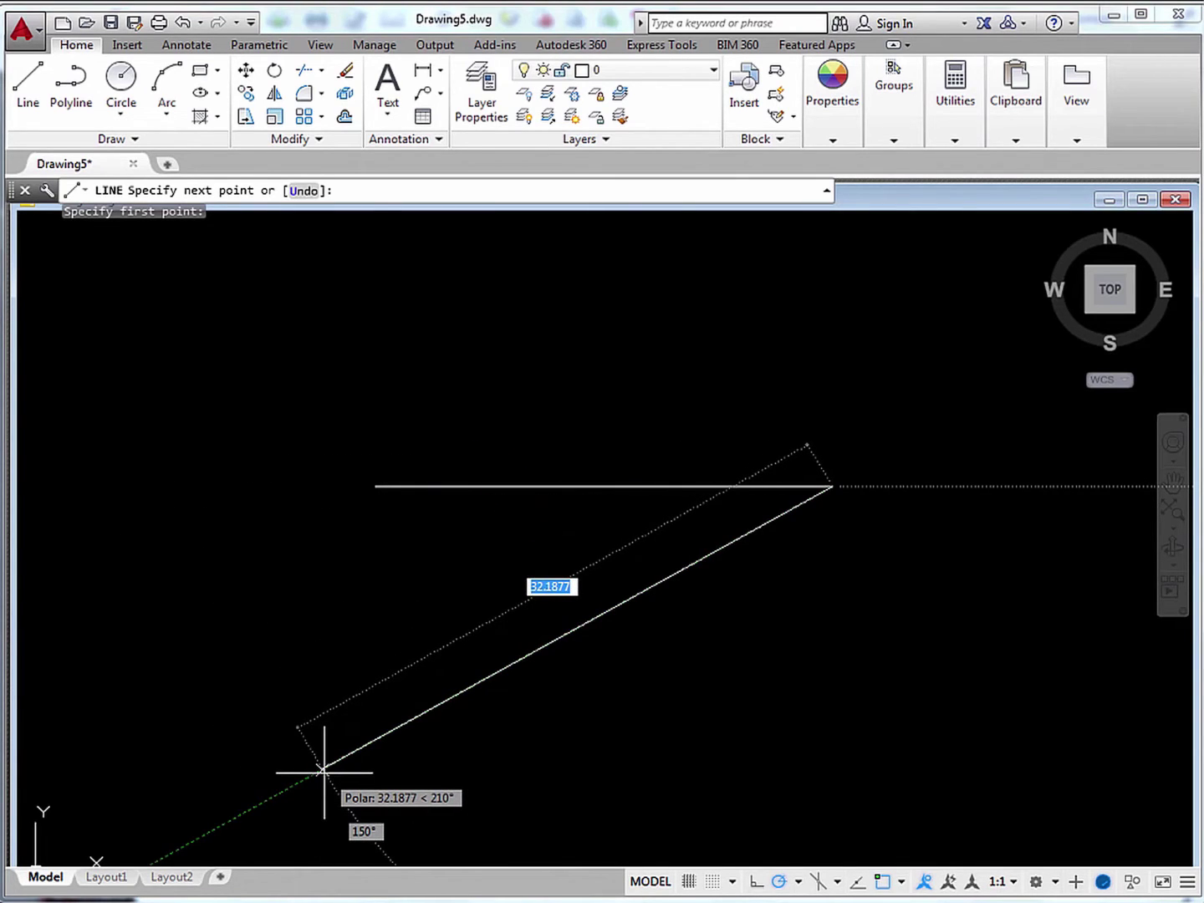
pyautogui.click(322, 768)
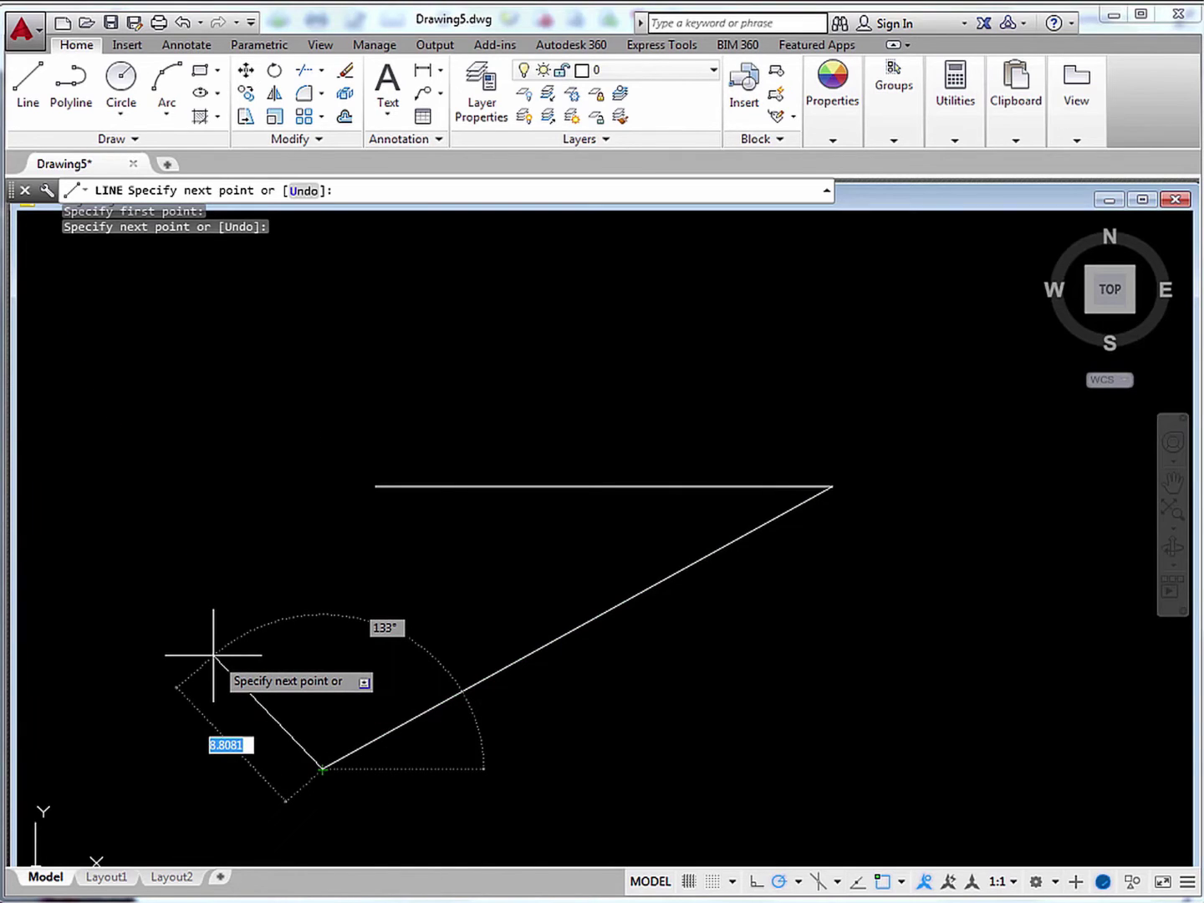
pyautogui.press('Escape')
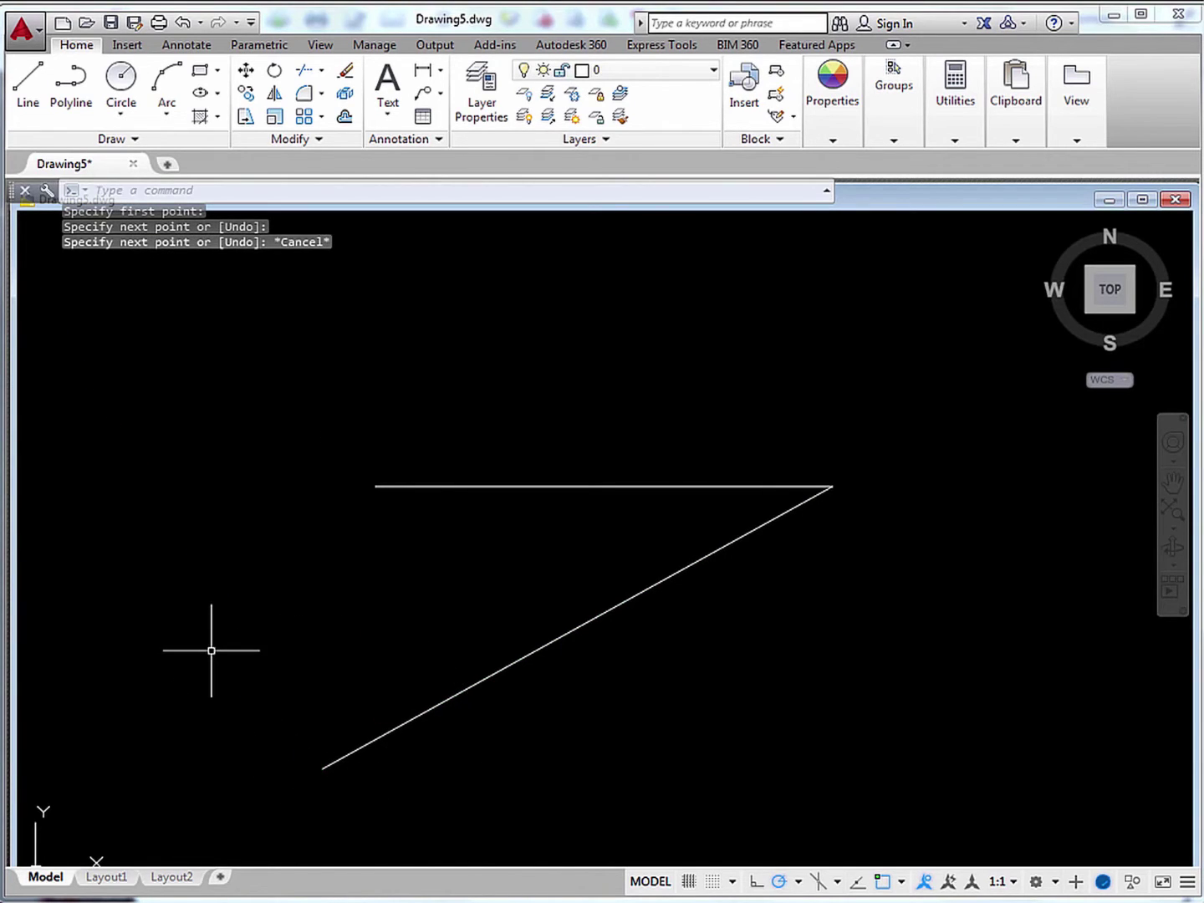
# Step: Draw a line from the left endpoint of the horizontal line perpendicular to the sloped line
pyautogui.click(30, 95)
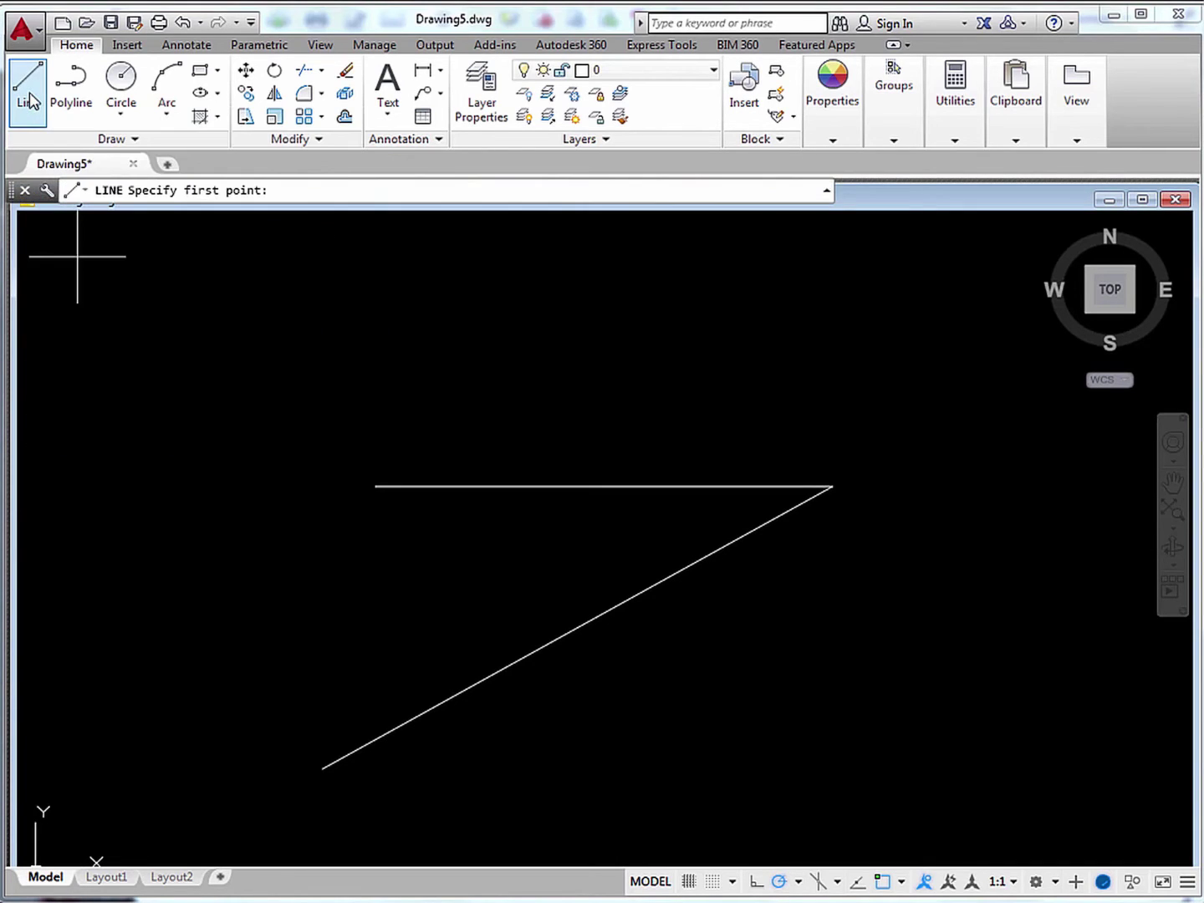
pyautogui.click(383, 491)
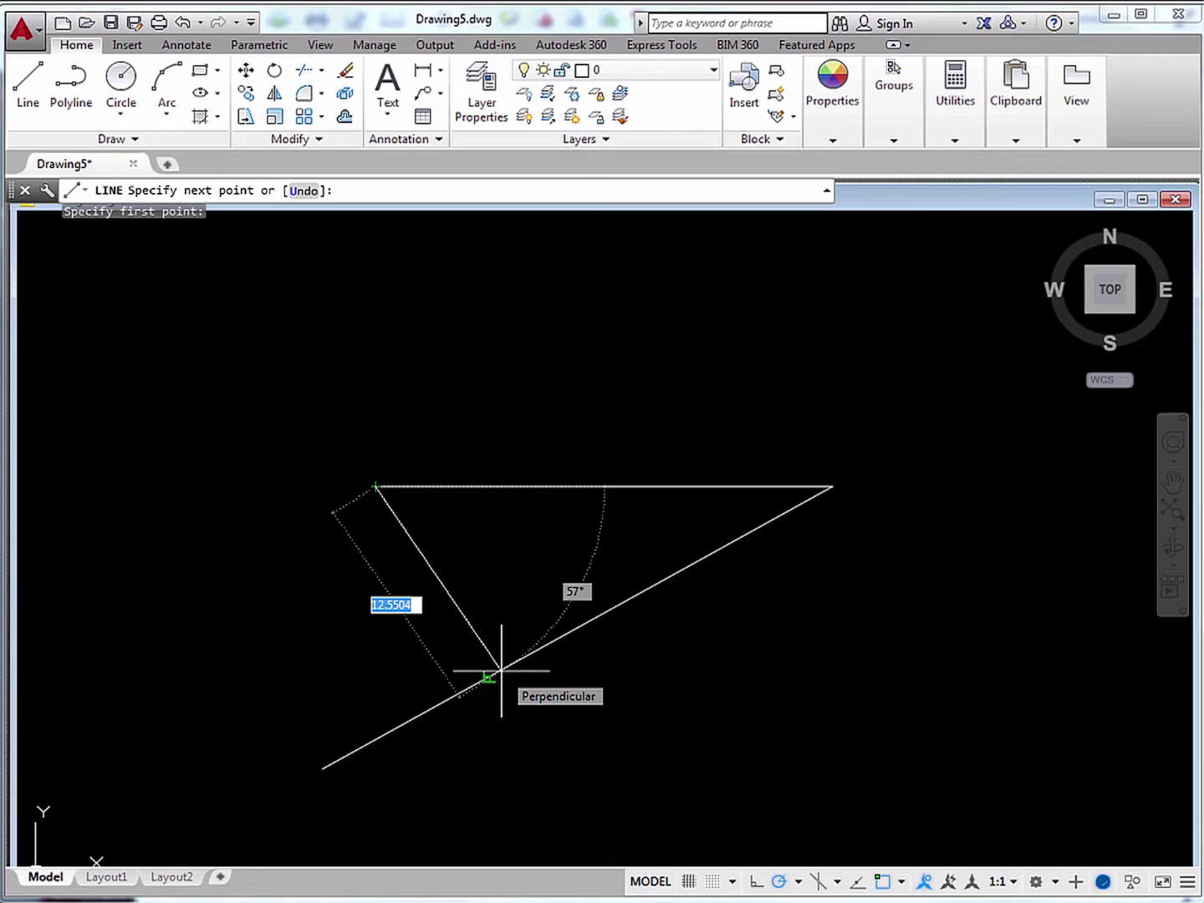
pyautogui.click(501, 669)
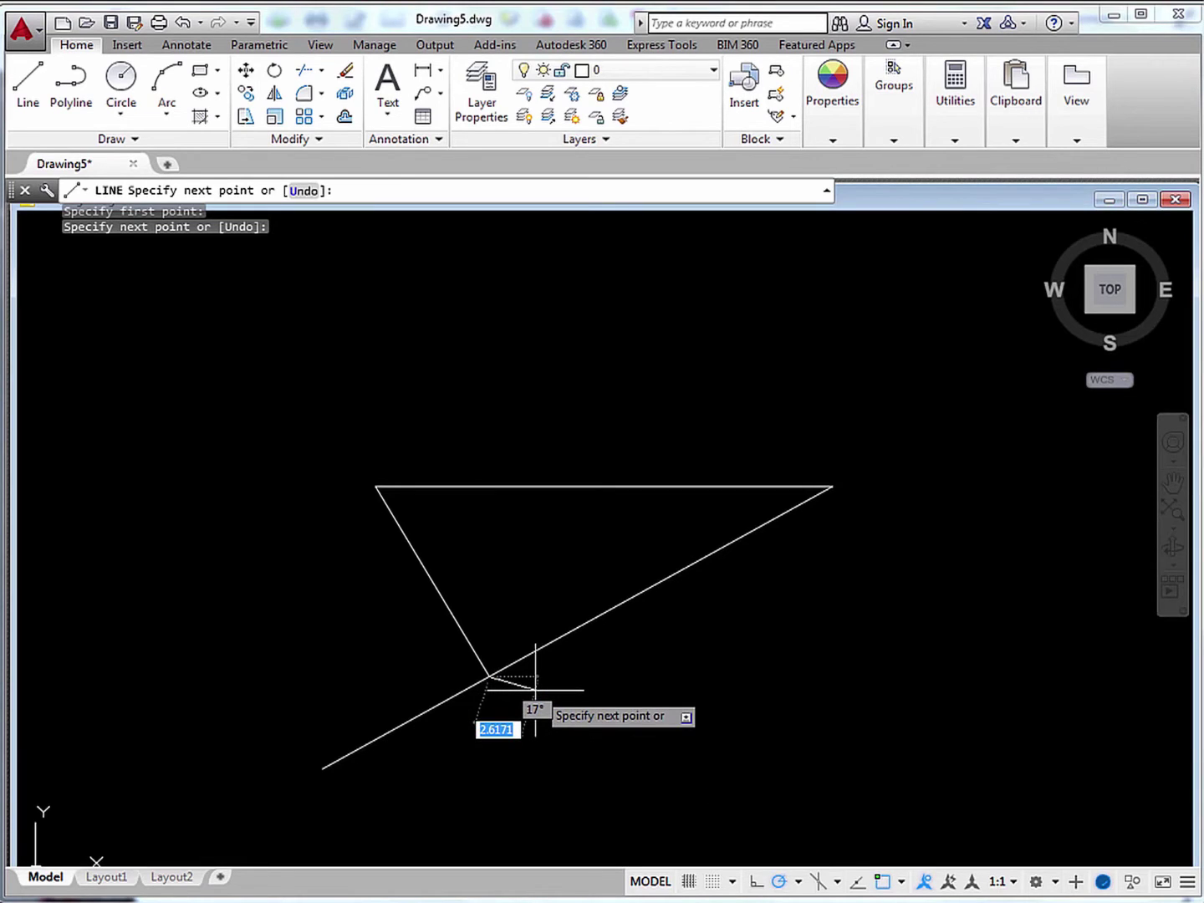
pyautogui.press('Return')
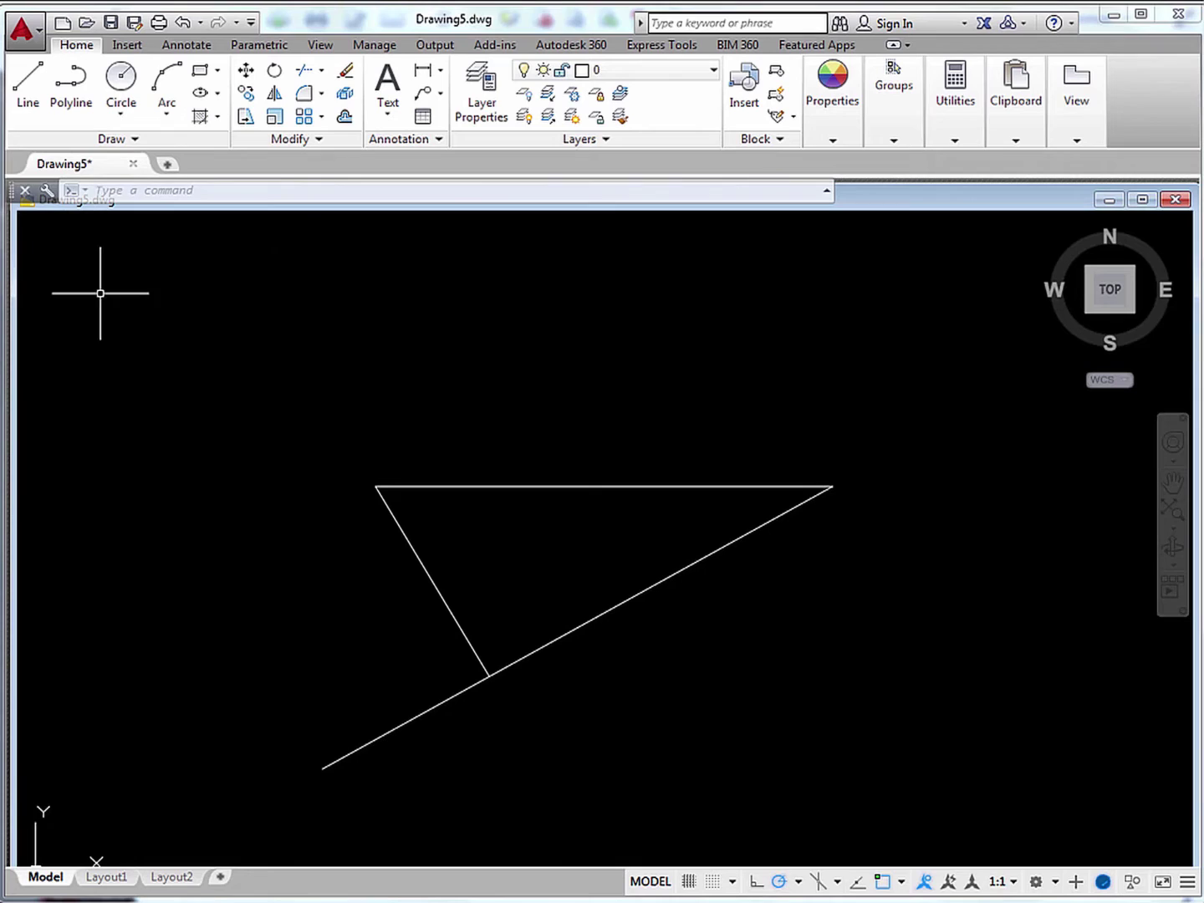
# Step: Add an angular dimension inside the triangle between the horizontal line and the short perpendicular line
pyautogui.click(188, 45)
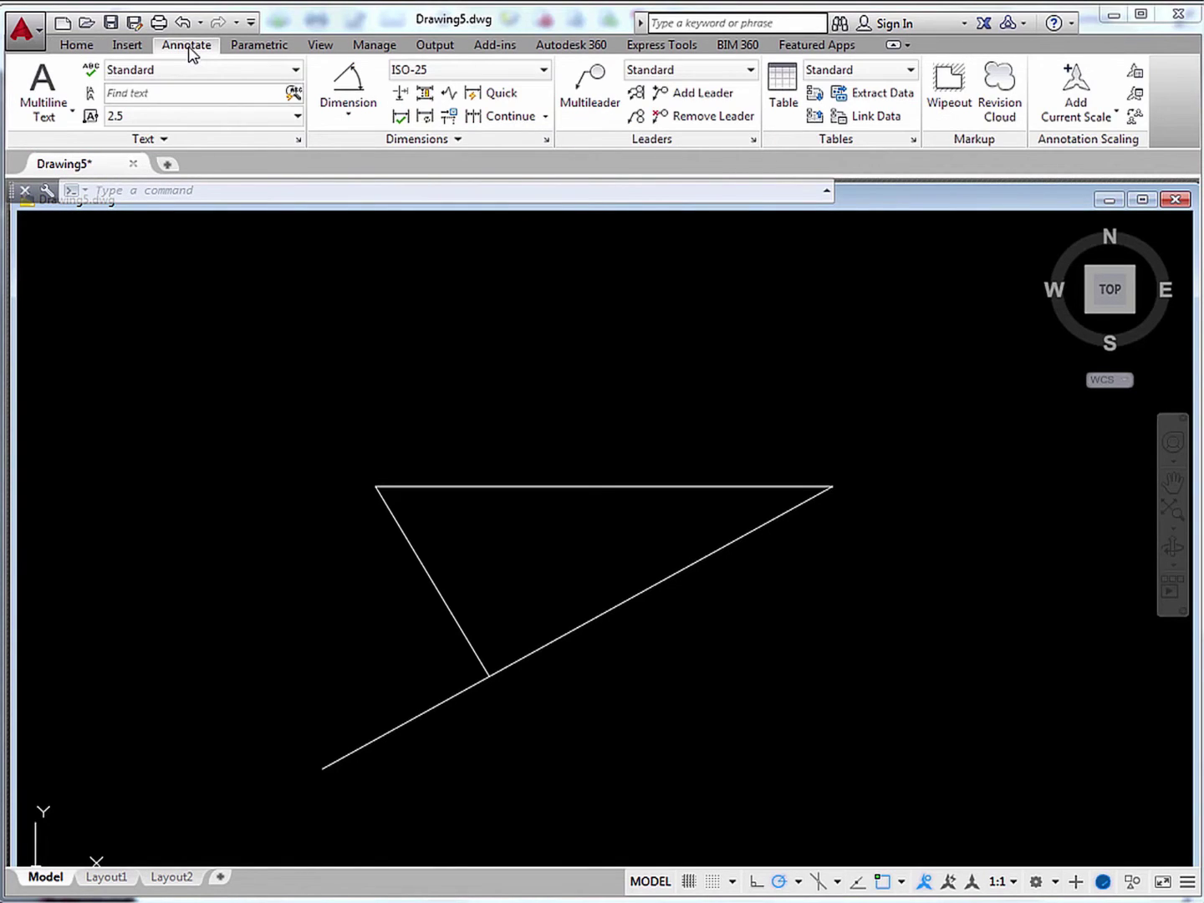
pyautogui.click(348, 116)
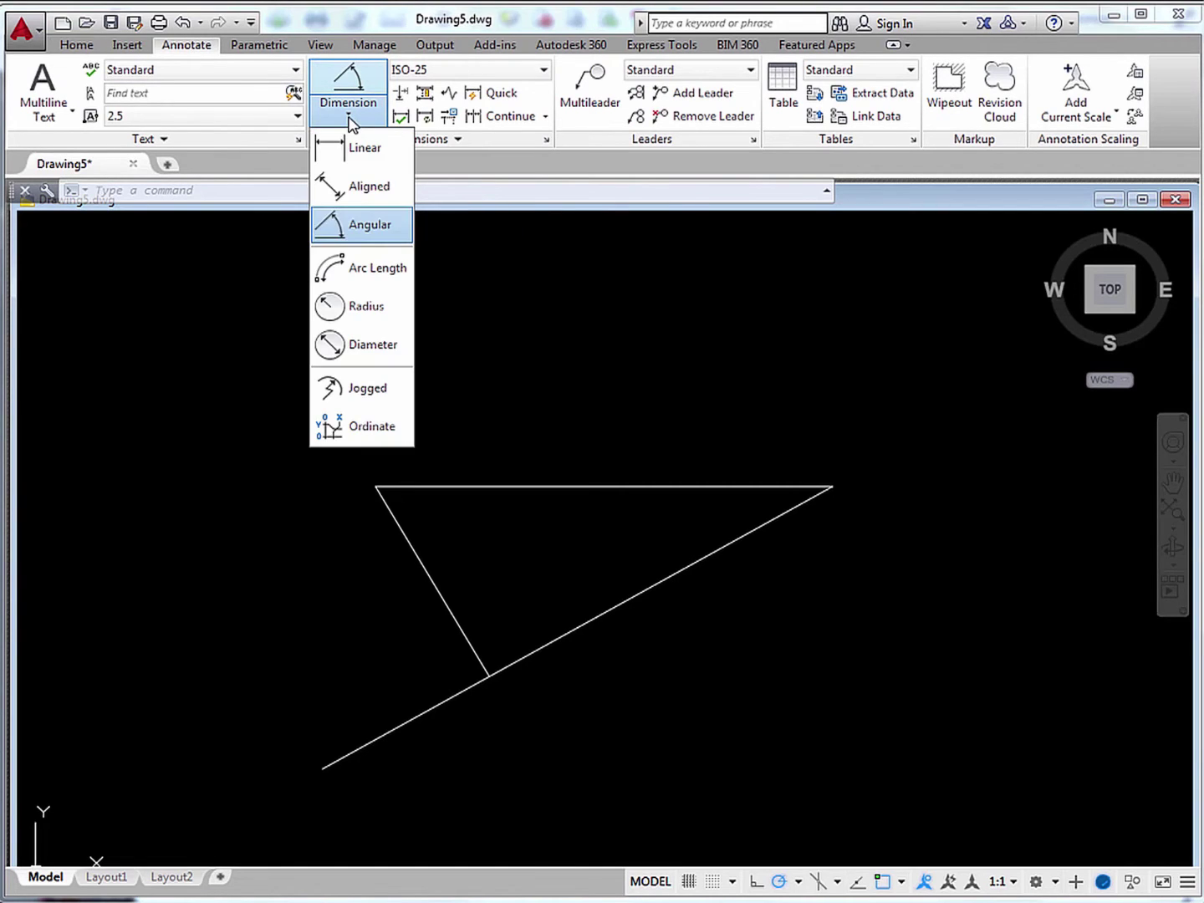
pyautogui.click(369, 227)
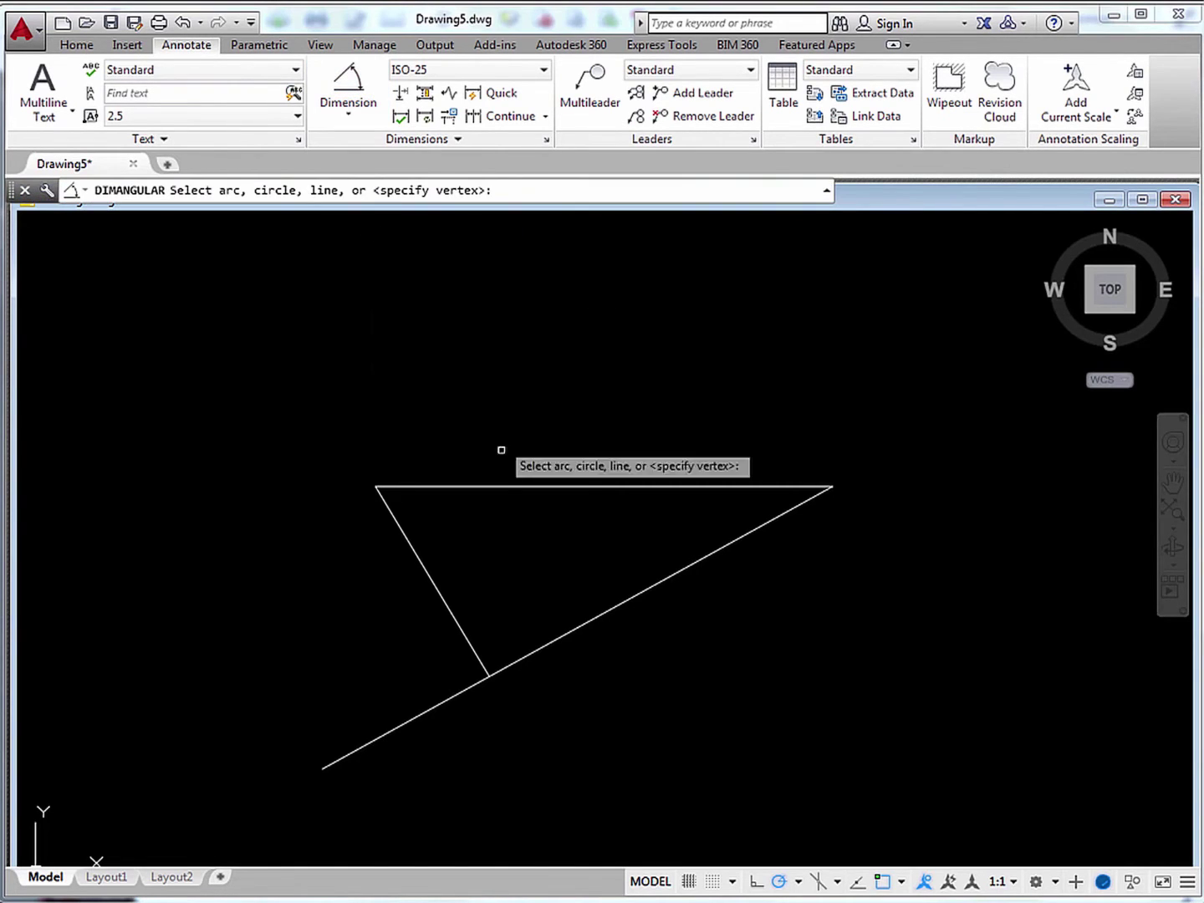
pyautogui.click(454, 488)
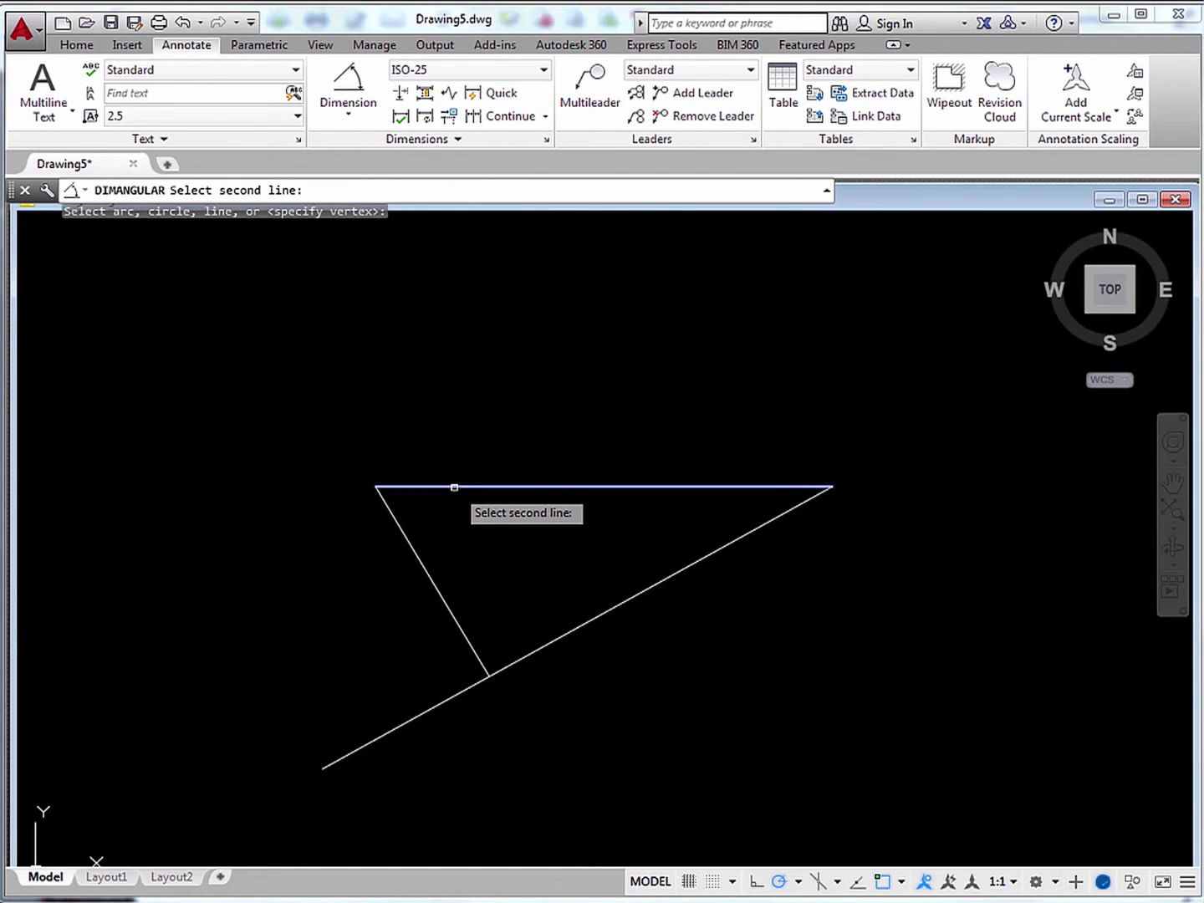
pyautogui.click(413, 548)
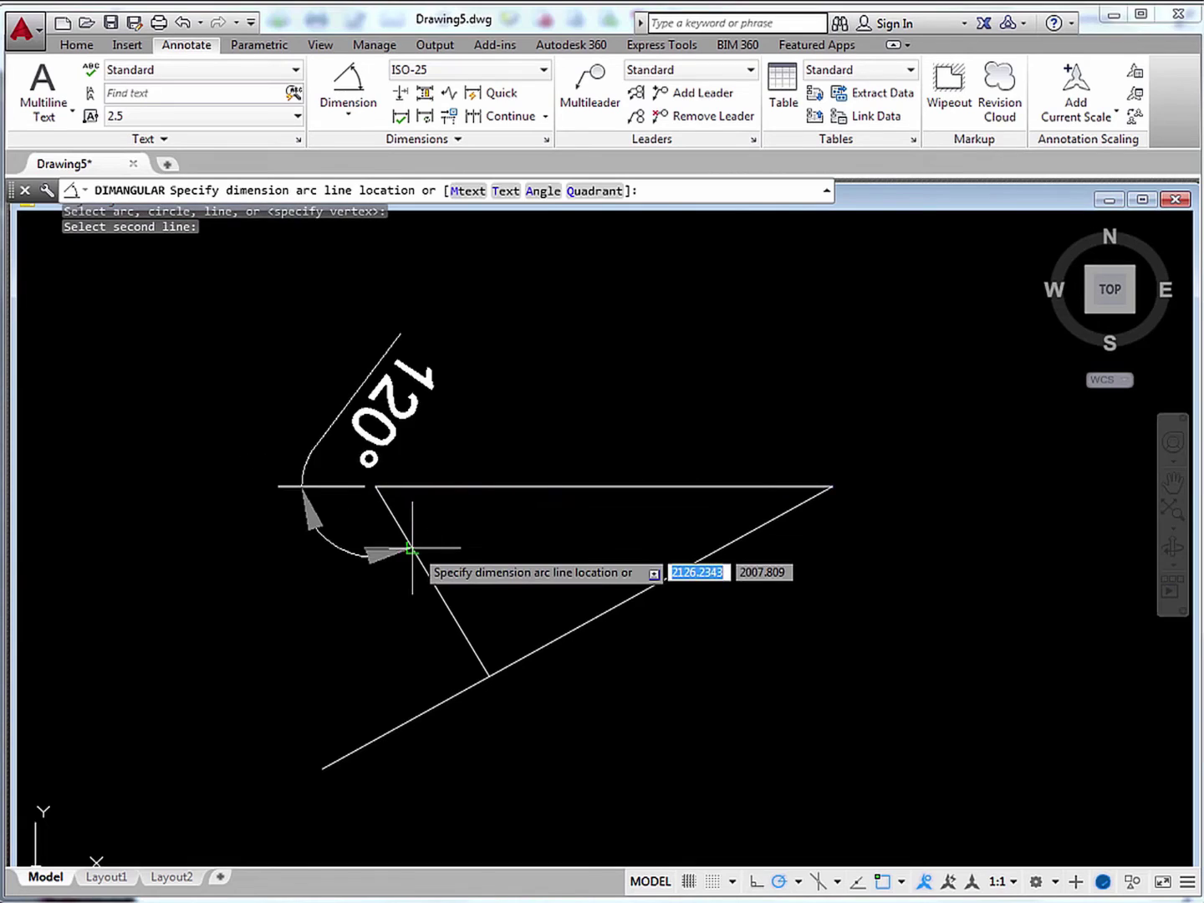
pyautogui.click(483, 531)
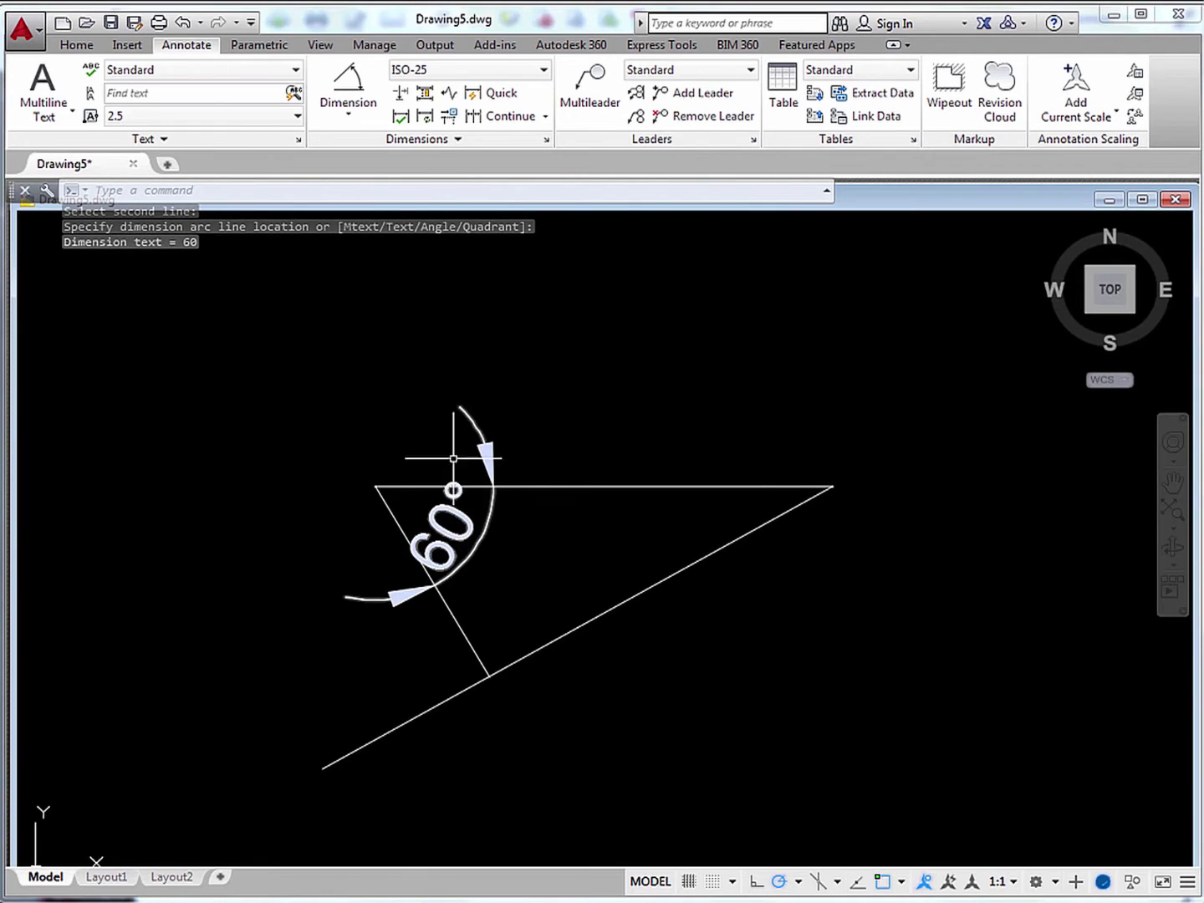
# Step: Modify the ISO-25 dimension style to use an overall scale of 0.2 for dimension features
pyautogui.click(546, 141)
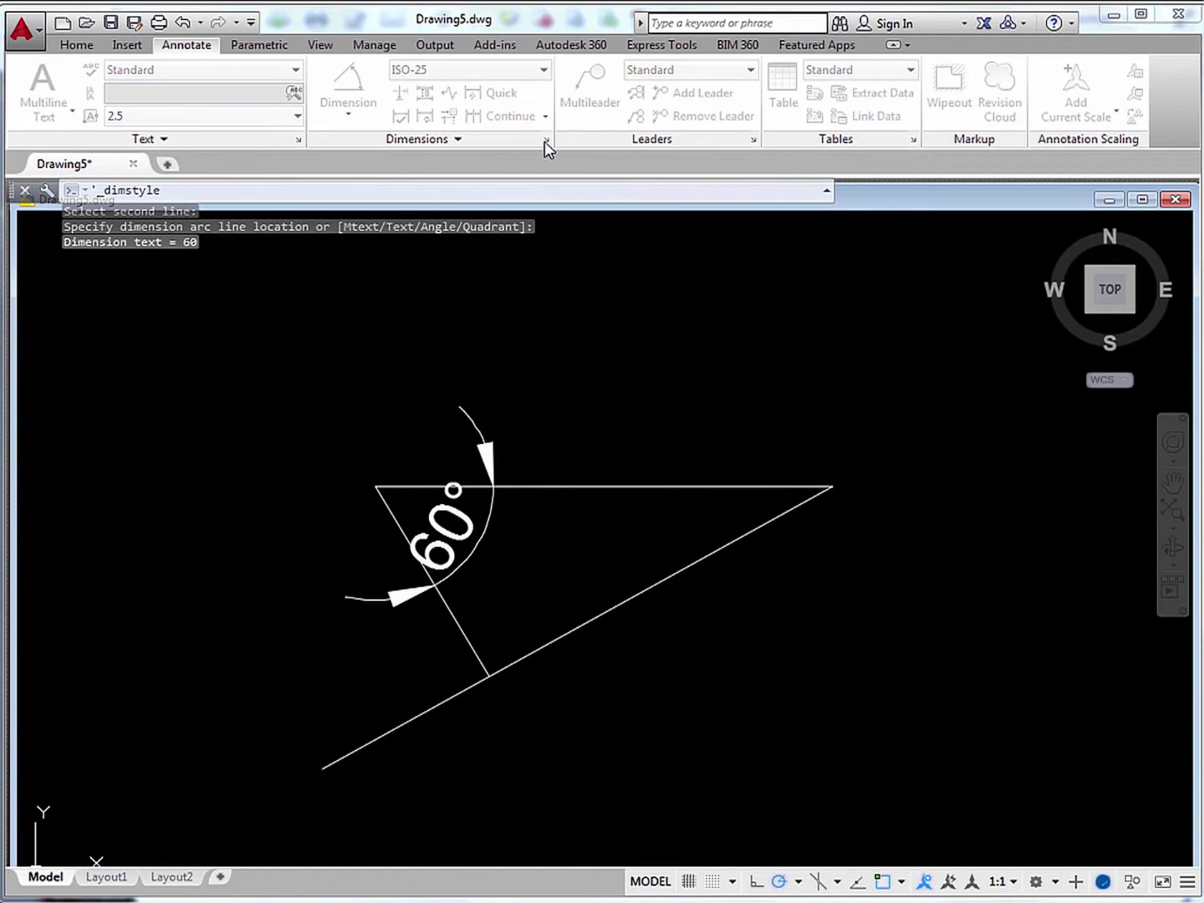
pyautogui.click(813, 421)
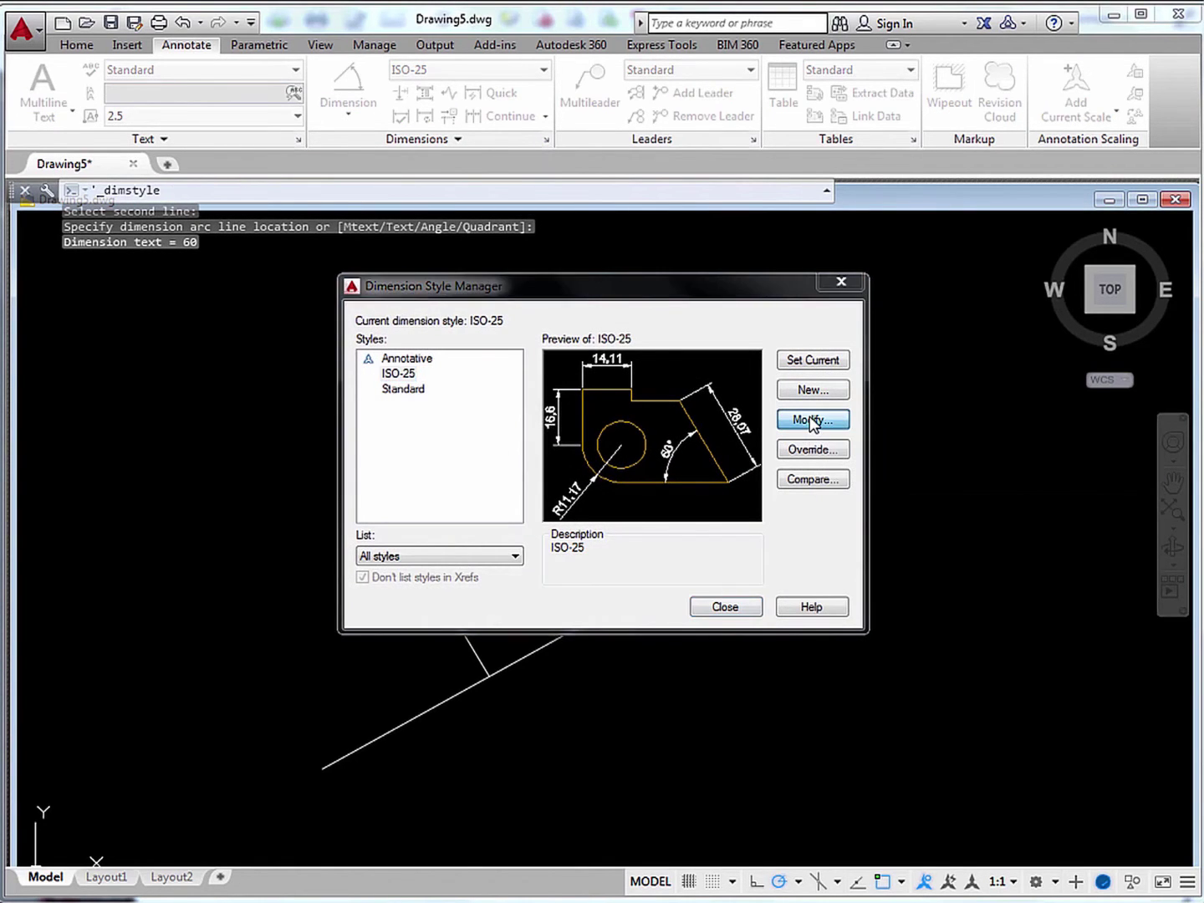
pyautogui.moveTo(494, 290); pyautogui.dragTo(840, 293)
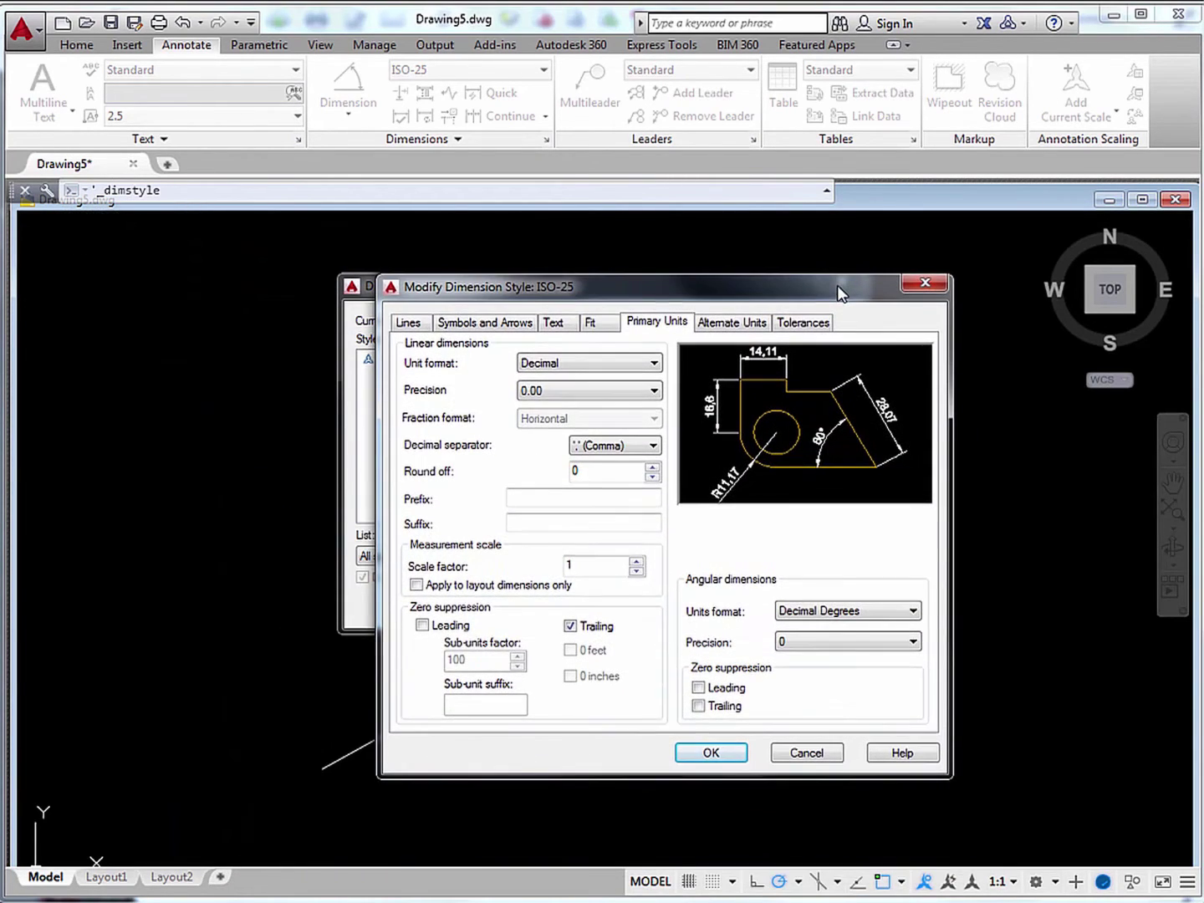
pyautogui.click(596, 322)
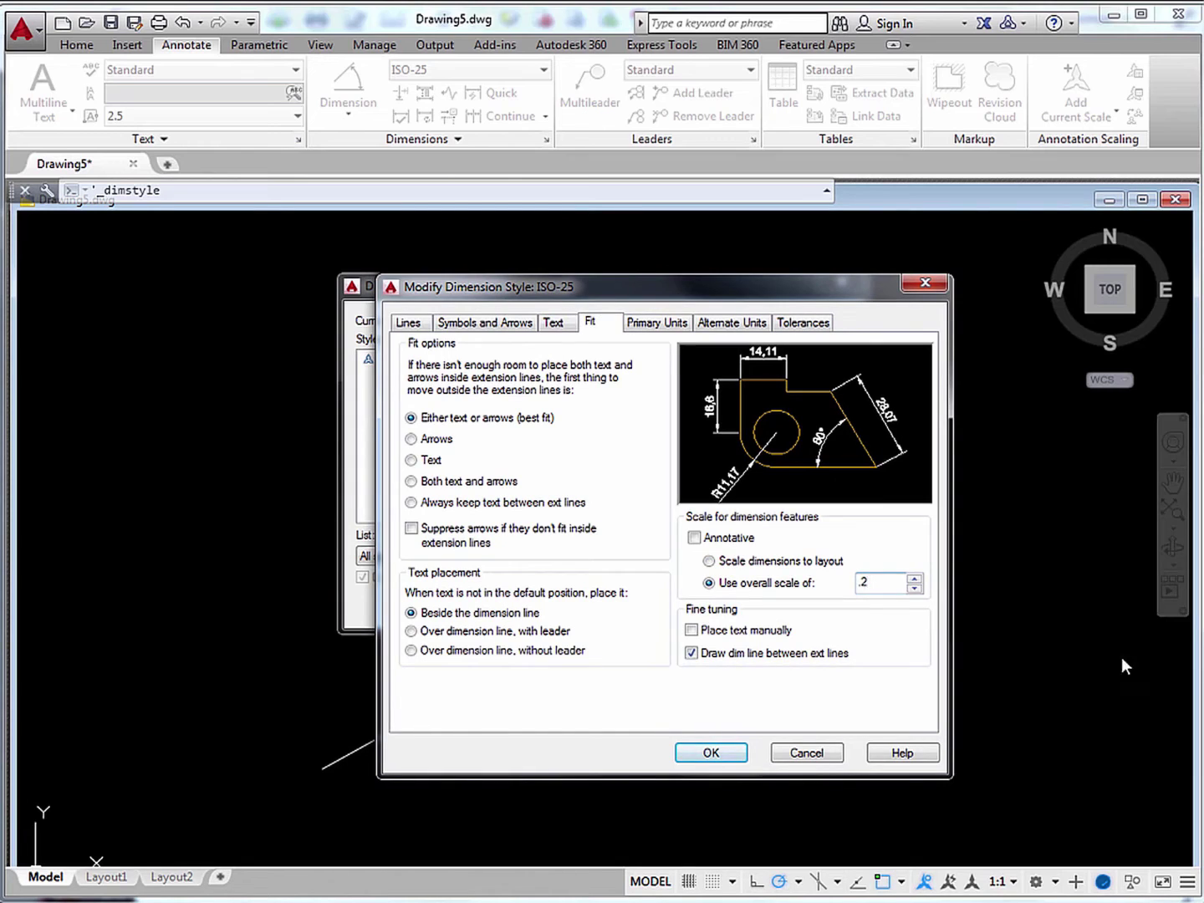
# Step: Set the ISO-25 style's linear and angular precision to 0.000 and its decimal separator to Period, and apply the changes
pyautogui.click(674, 327)
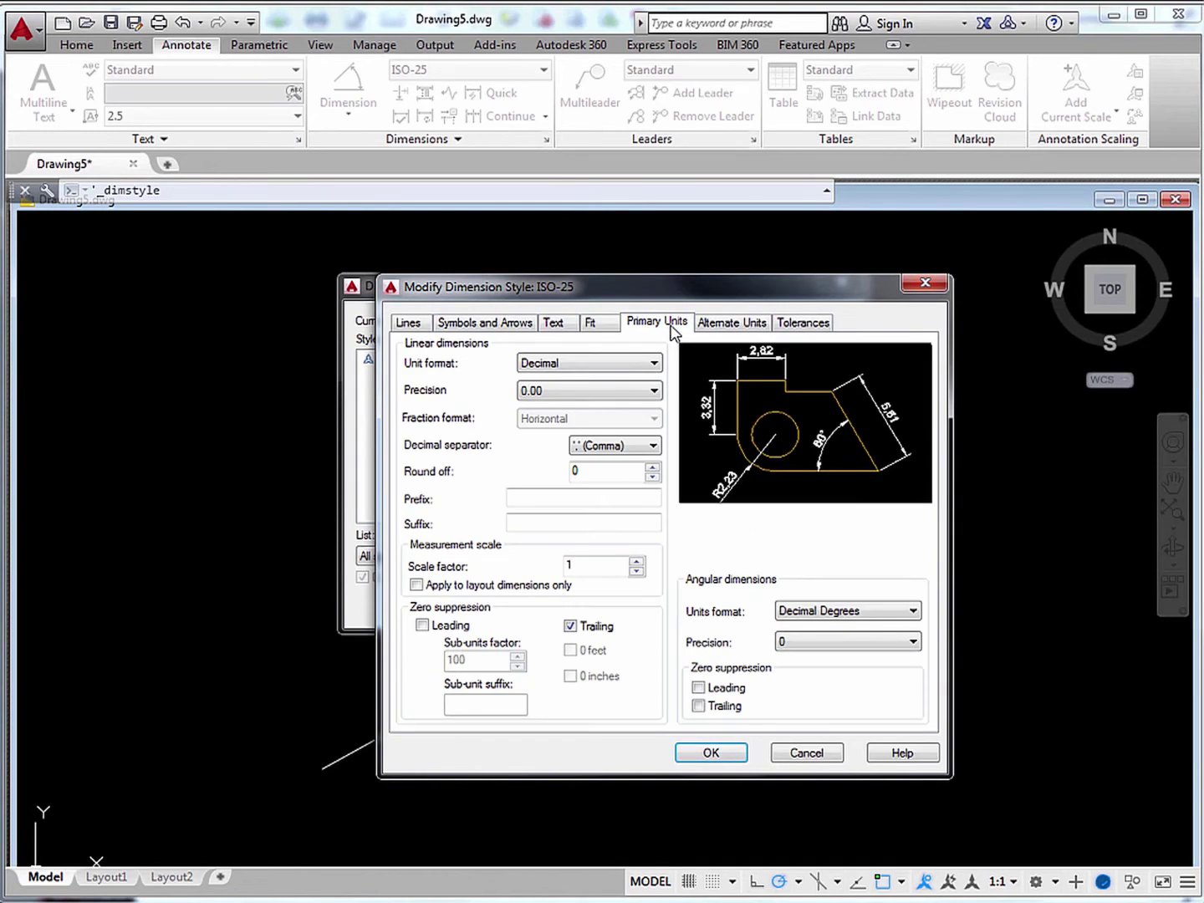
pyautogui.click(621, 392)
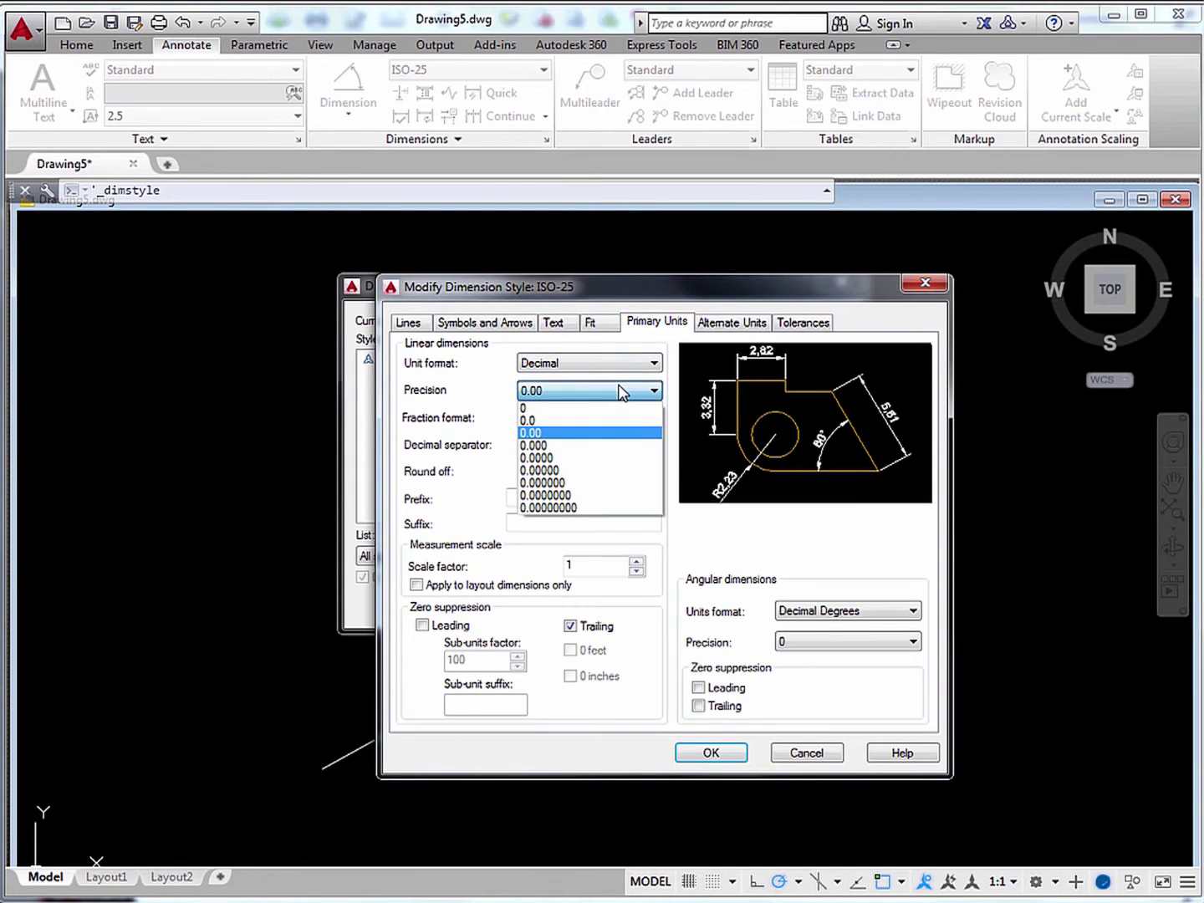
pyautogui.click(596, 446)
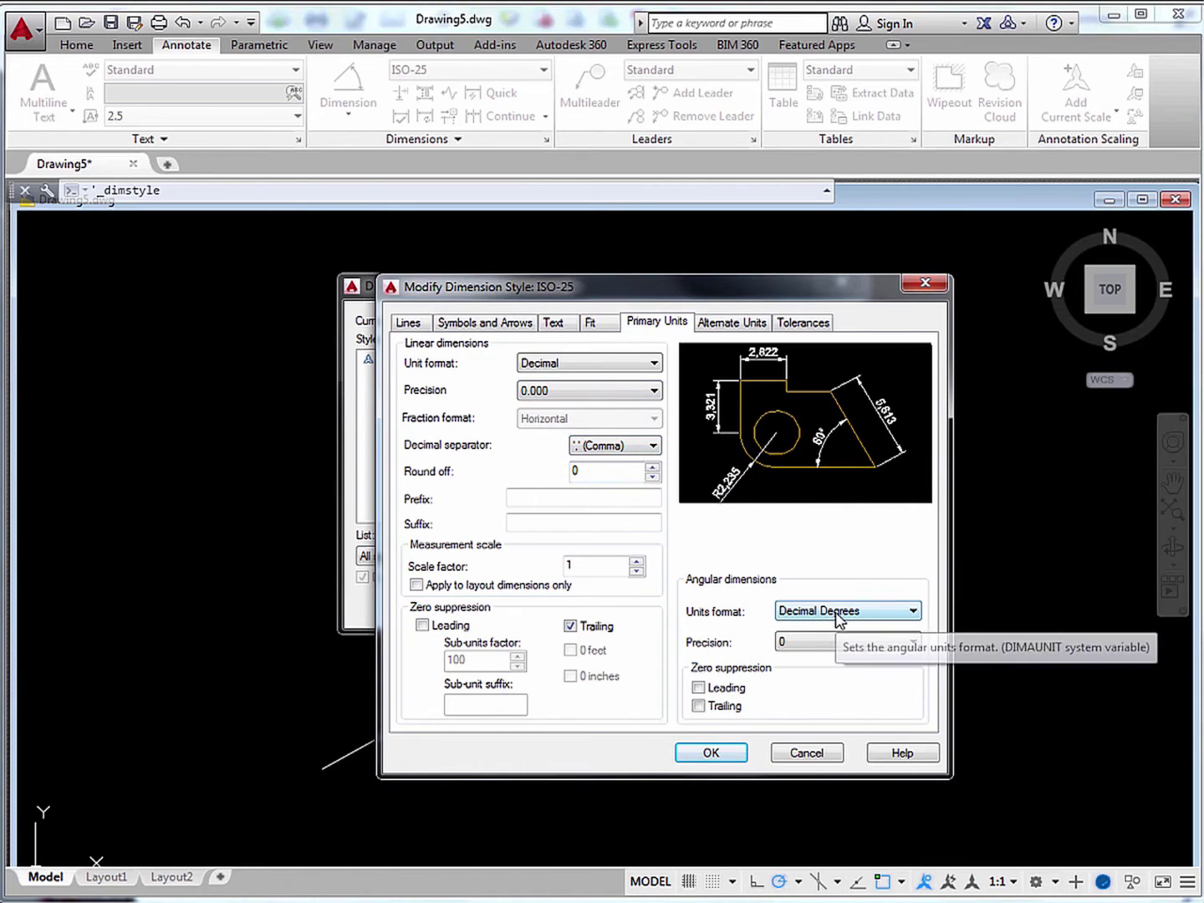
pyautogui.click(832, 642)
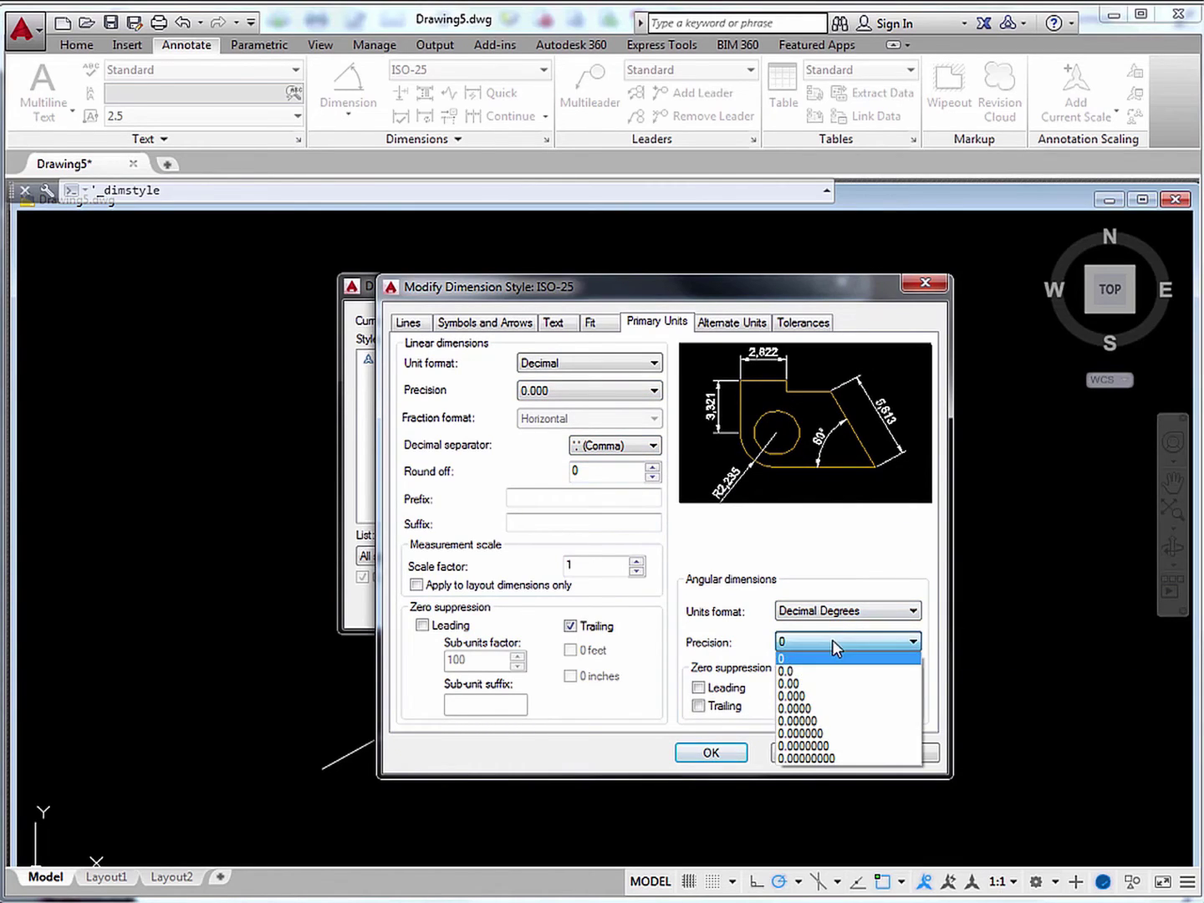
pyautogui.click(828, 696)
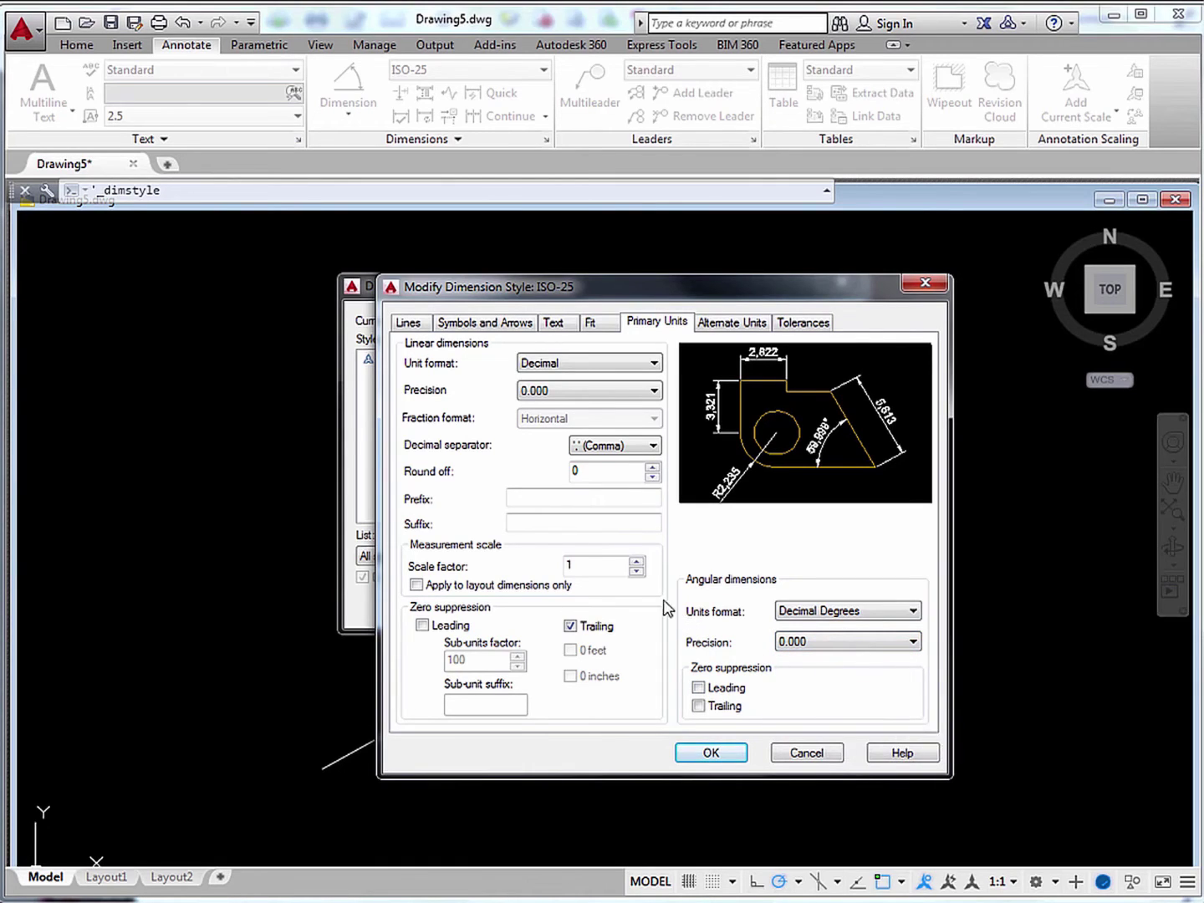
pyautogui.click(622, 447)
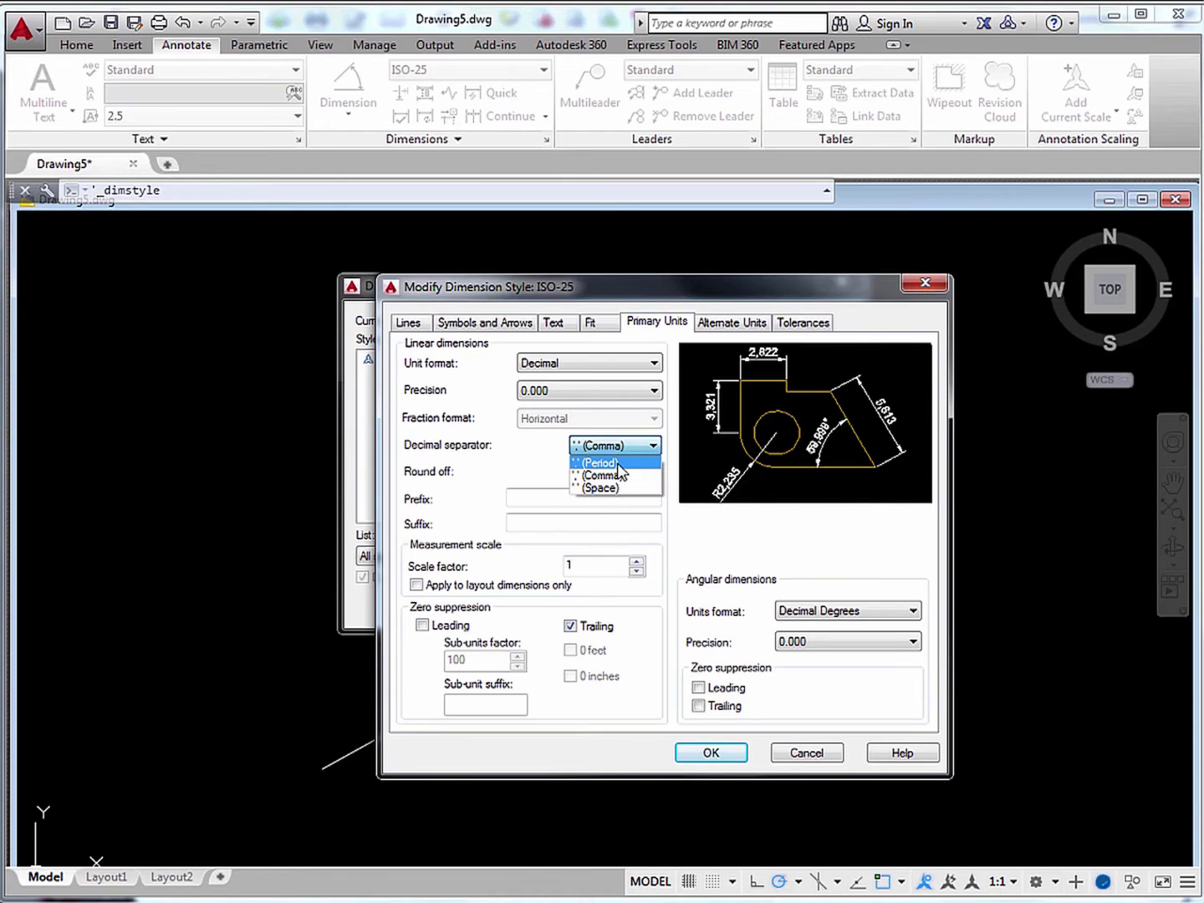
pyautogui.click(619, 464)
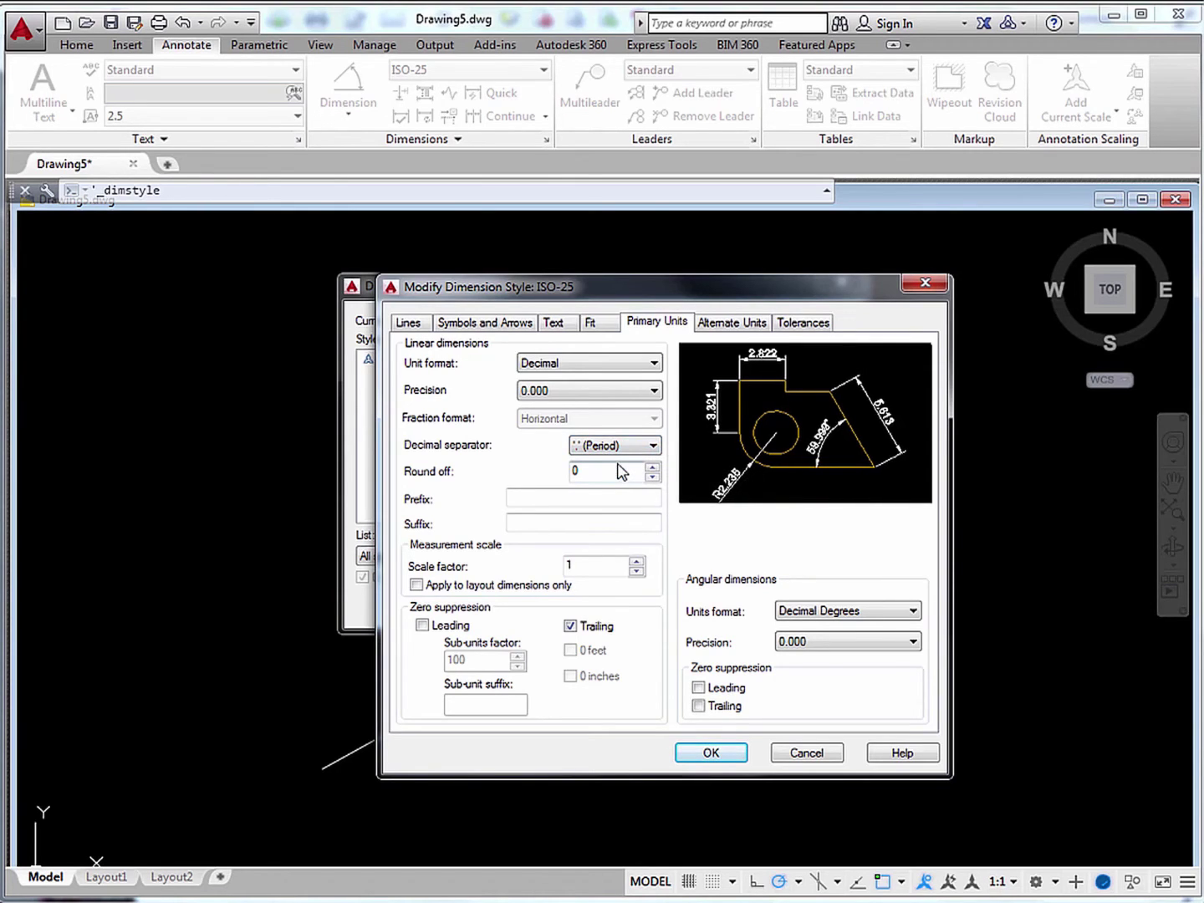
pyautogui.click(711, 753)
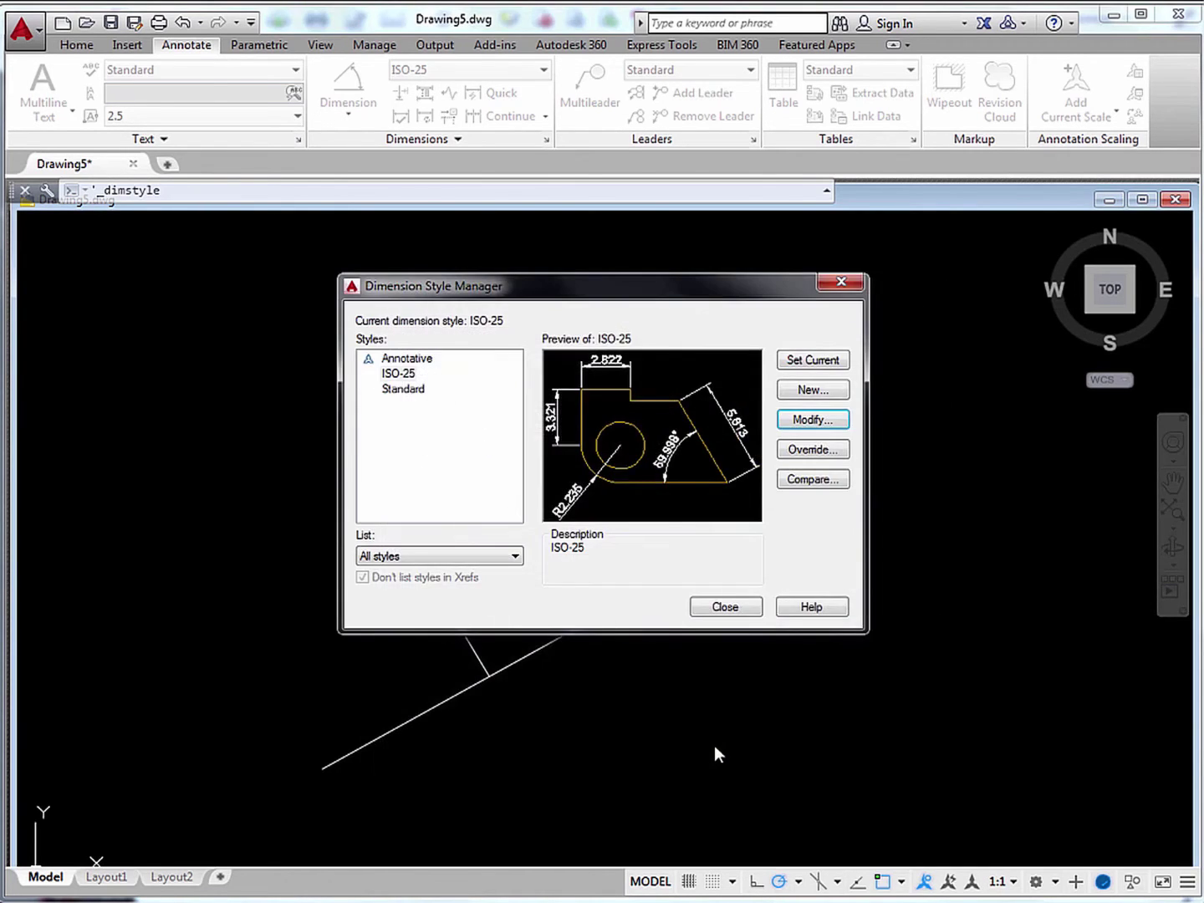
pyautogui.click(746, 608)
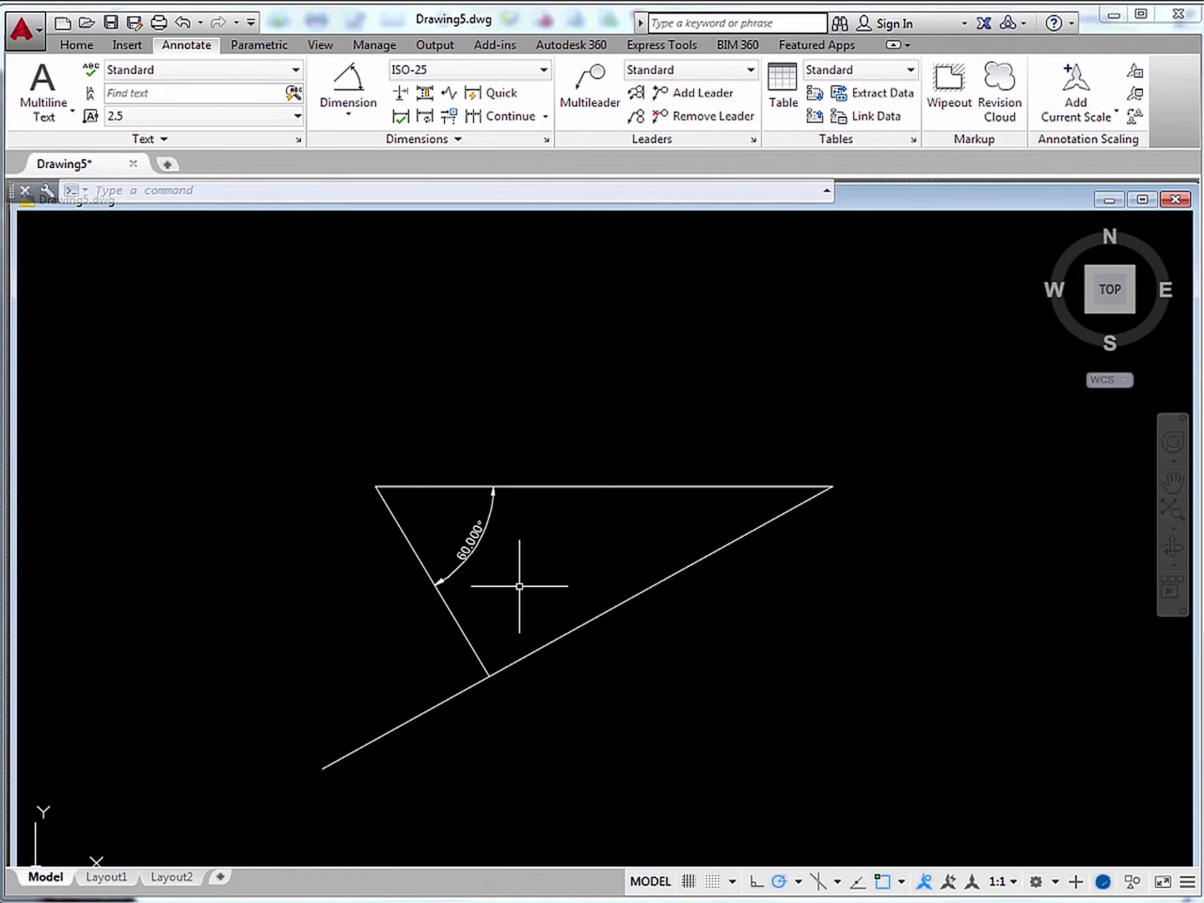
# Step: Add an aligned dimension outside the triangle along the short perpendicular line, turning off the Perpendicular object snap while picking its endpoints
pyautogui.click(350, 116)
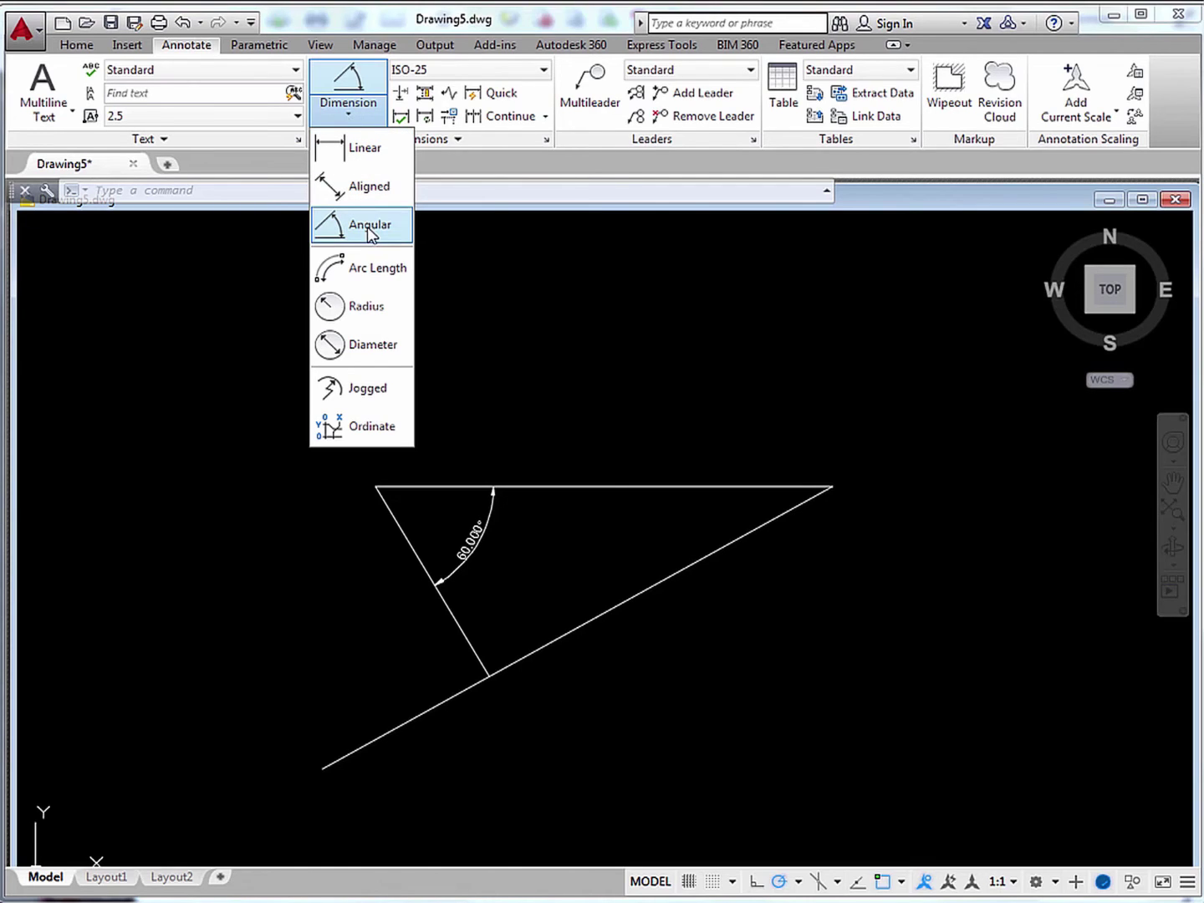
pyautogui.click(372, 191)
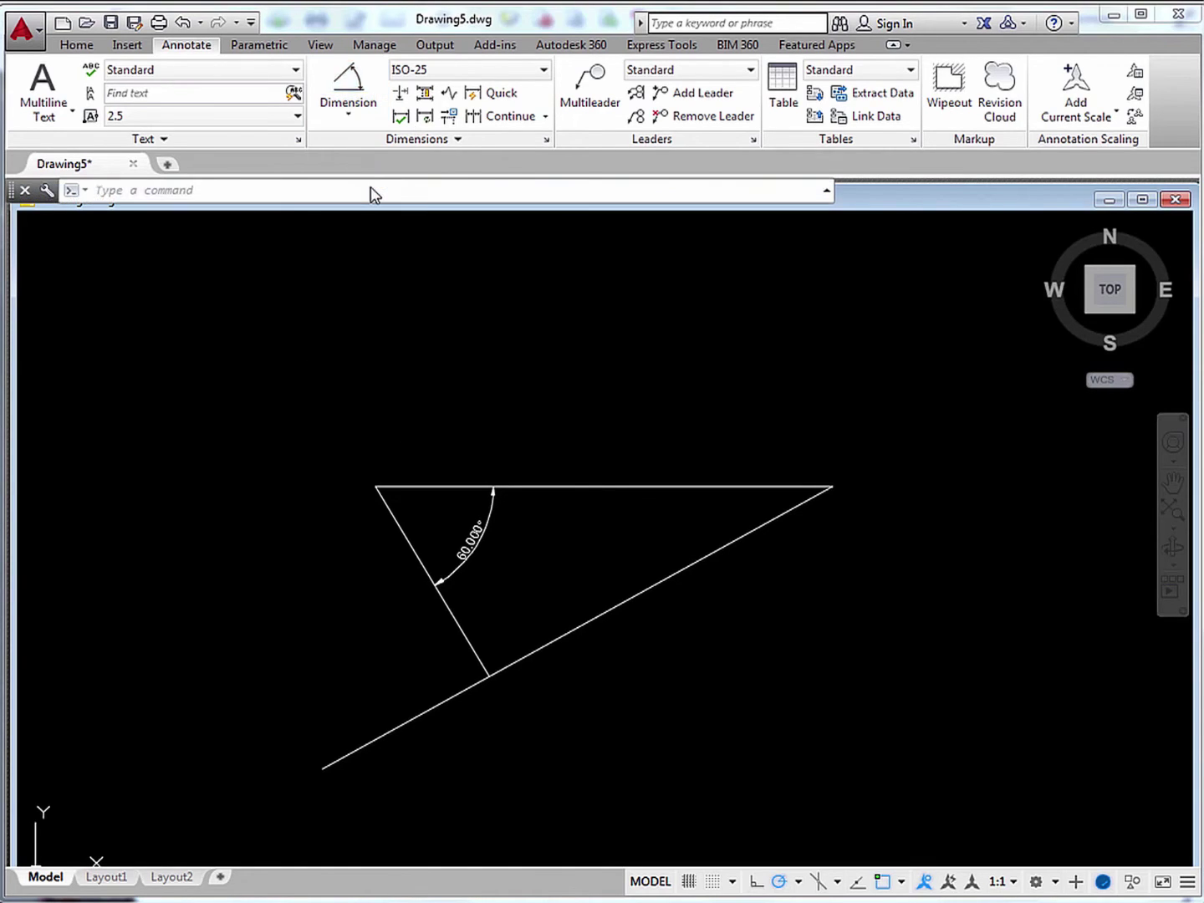
pyautogui.click(373, 488)
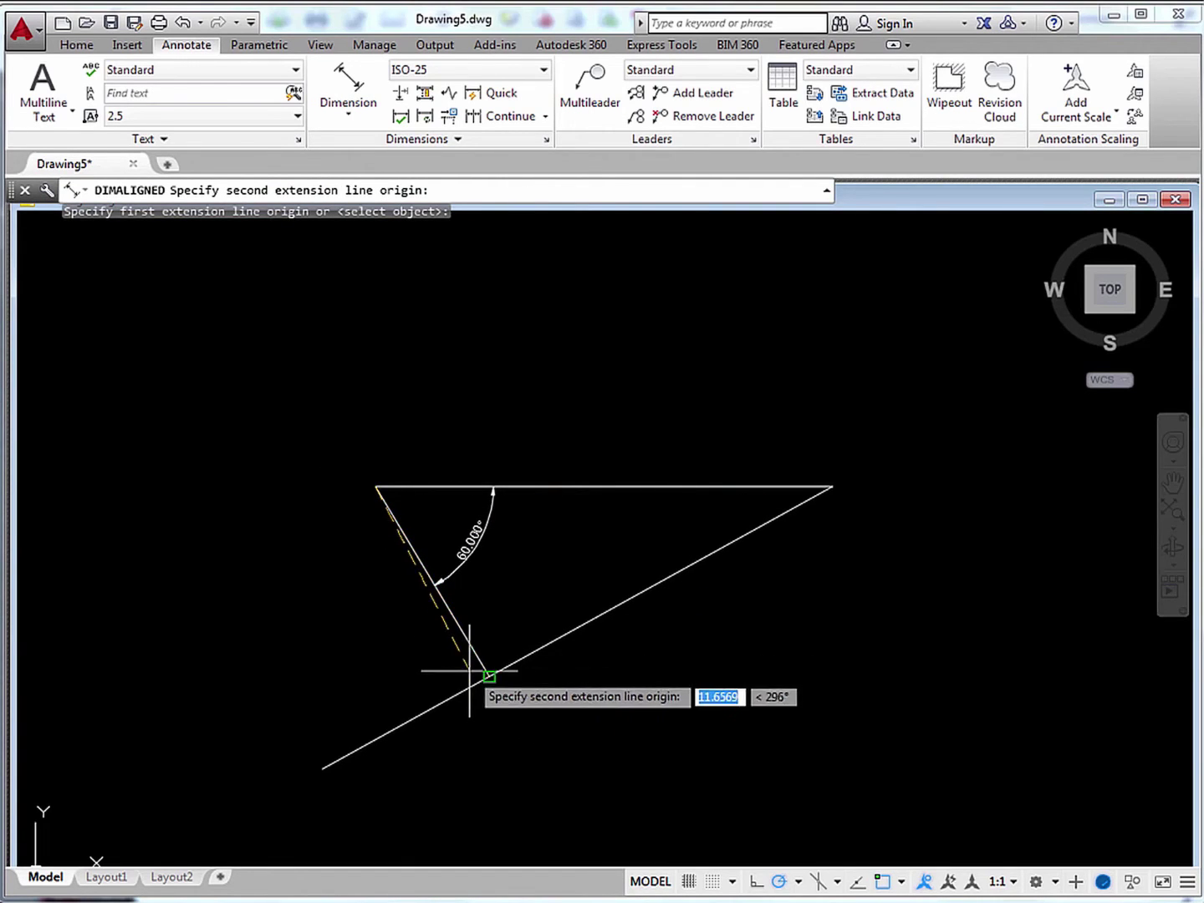
pyautogui.rightClick(883, 882)
pyautogui.click(950, 855)
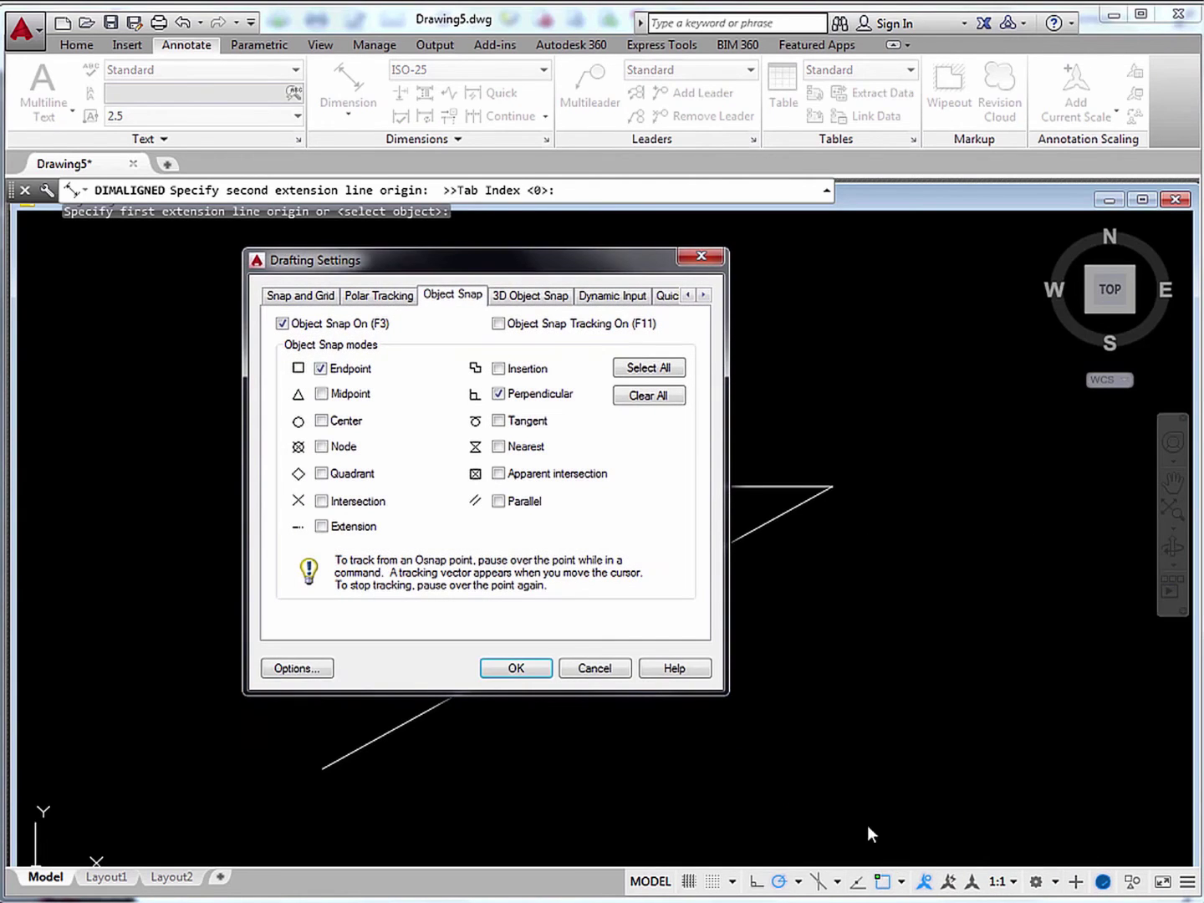
pyautogui.click(498, 398)
pyautogui.click(515, 669)
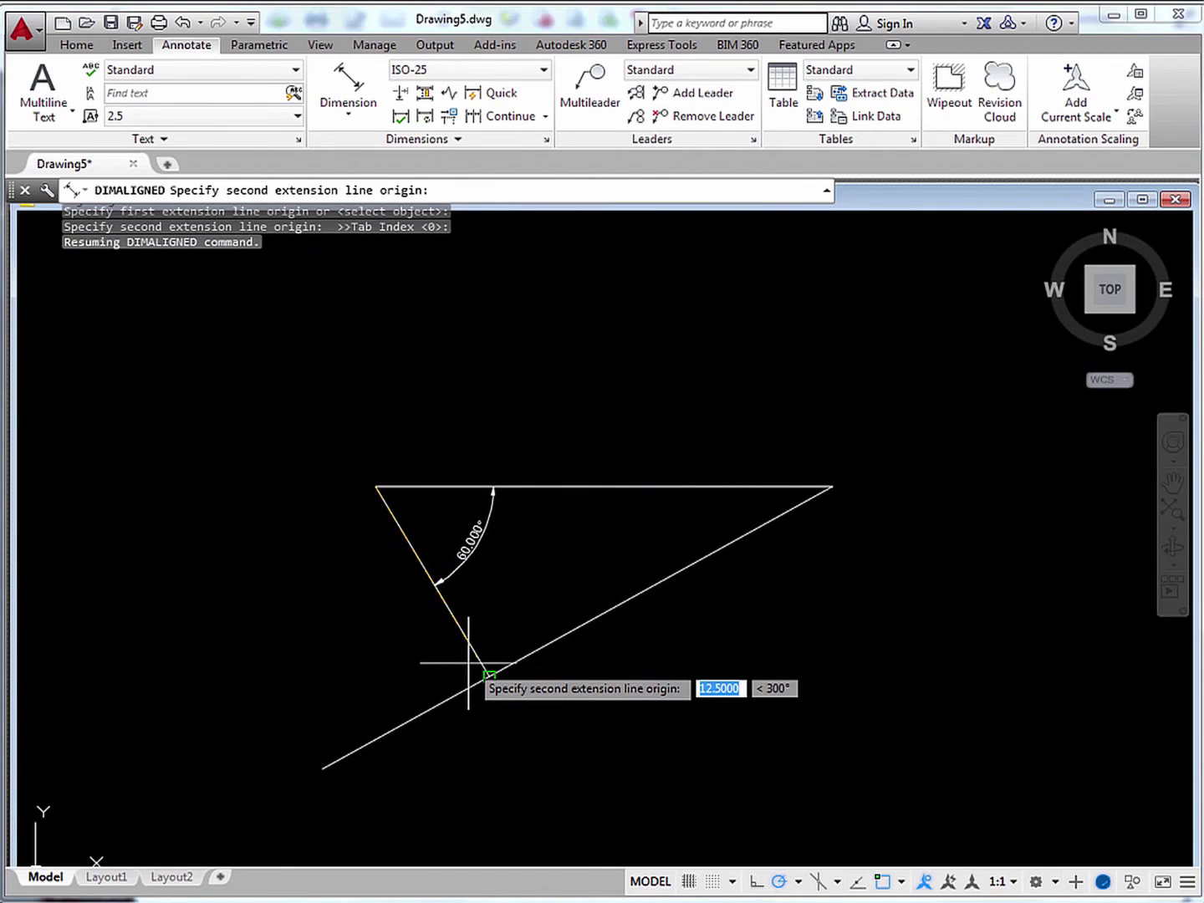
pyautogui.click(471, 658)
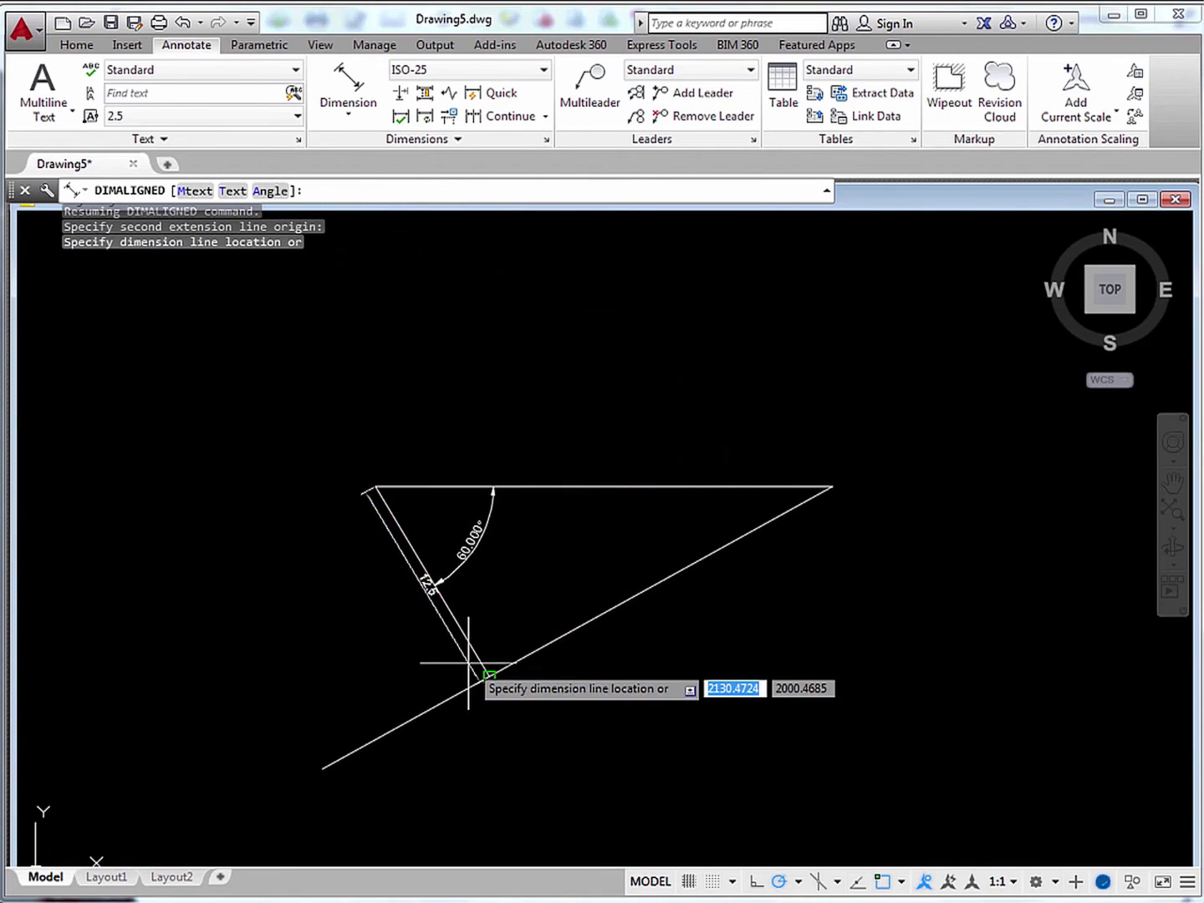
pyautogui.click(417, 679)
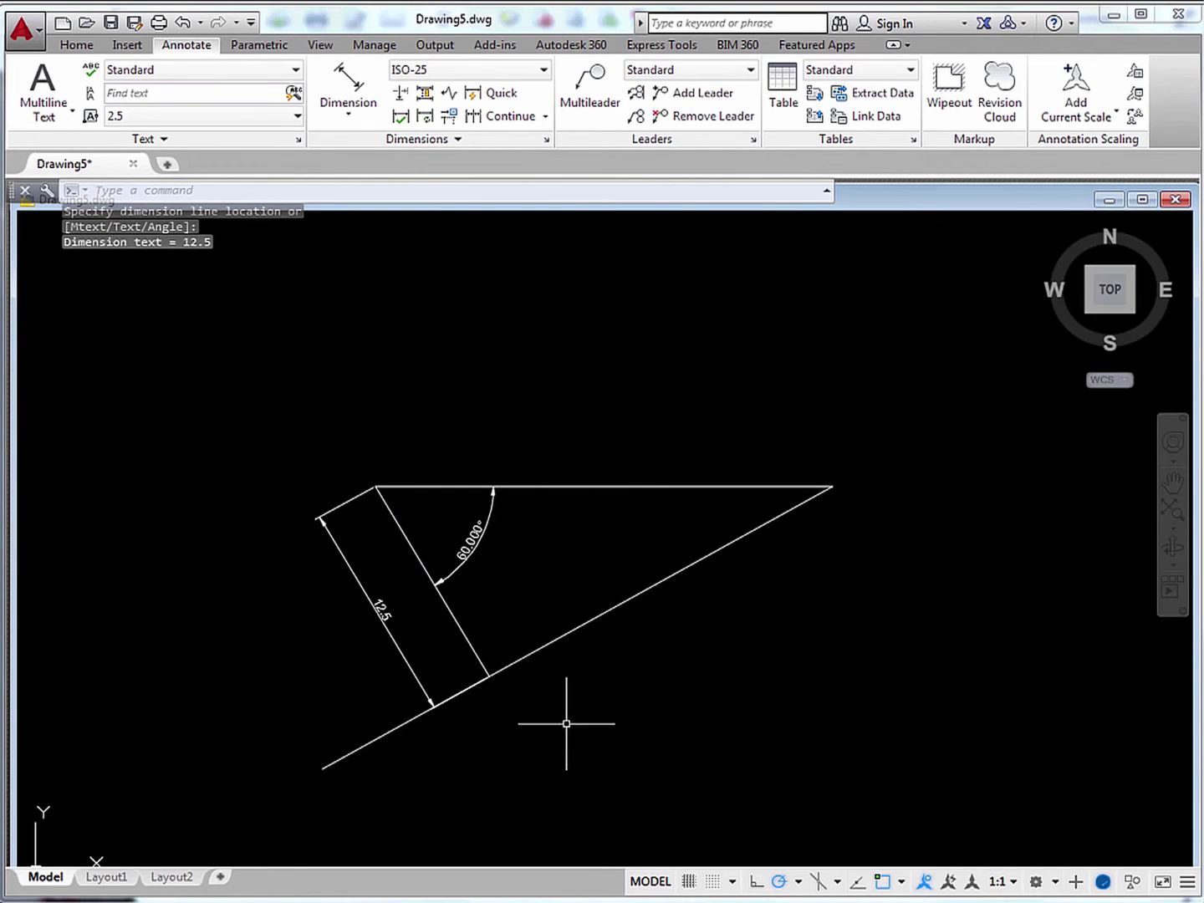
# Step: Add an aligned dimension below the sloped line, from the foot of the perpendicular line to the right vertex of the triangle
pyautogui.click(1172, 509)
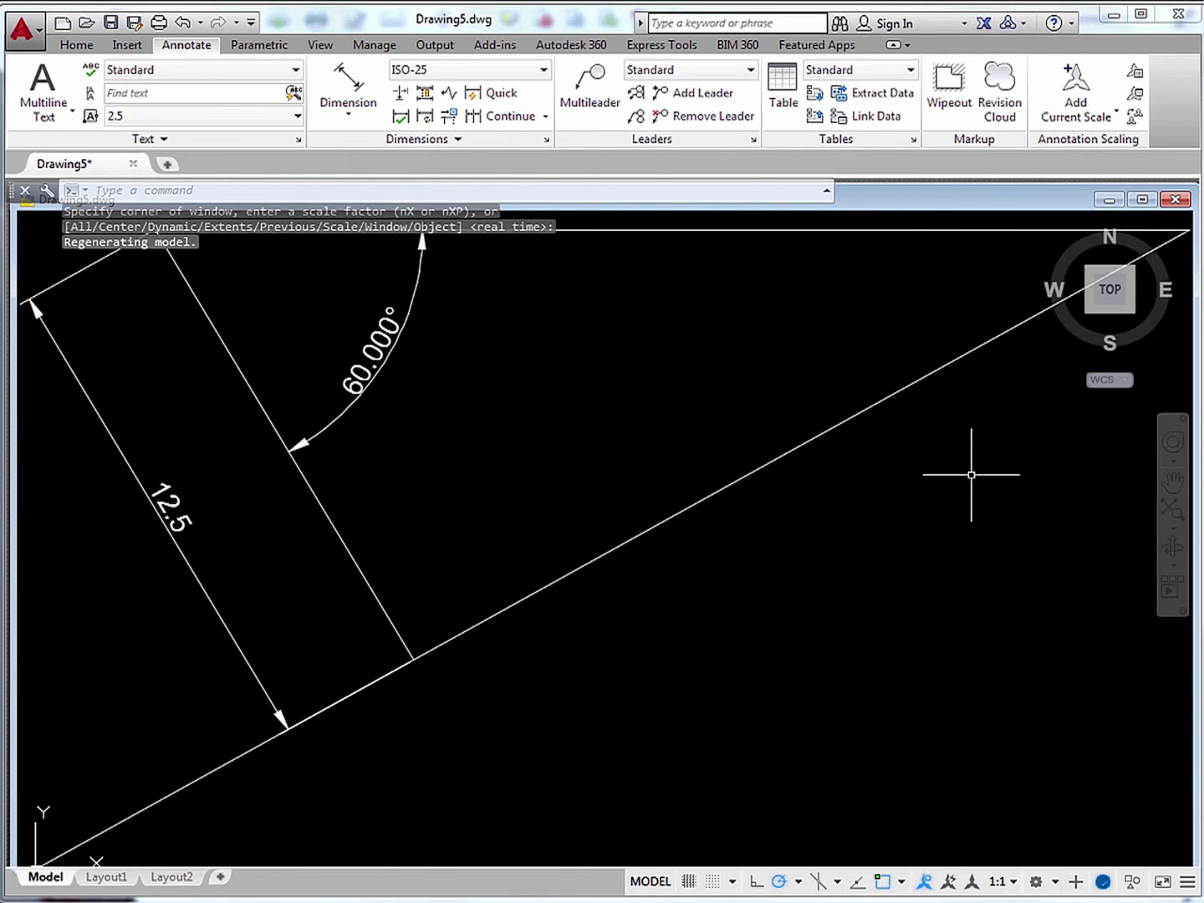
pyautogui.scroll(-2, 967, 473)
pyautogui.moveTo(953, 475); pyautogui.dragTo(876, 485, button='middle')
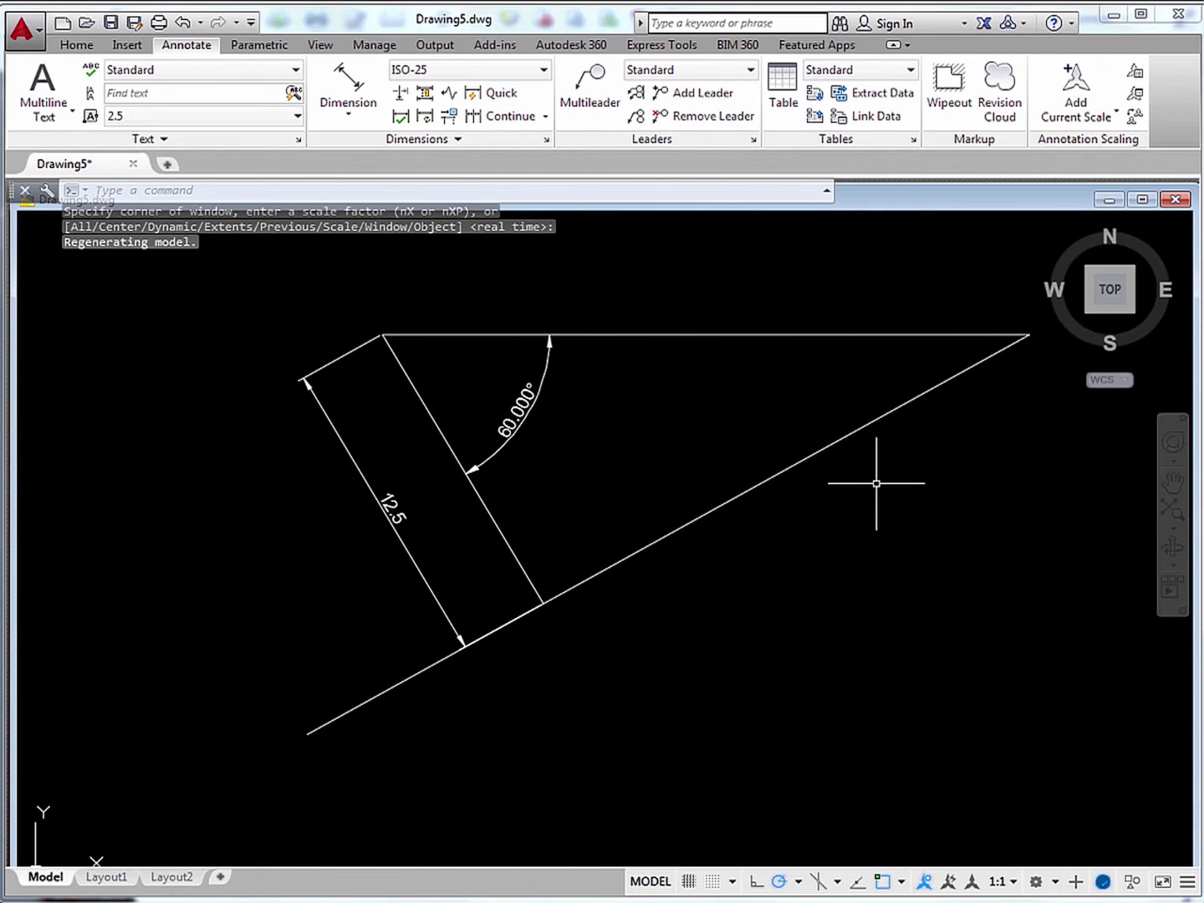
pyautogui.click(347, 117)
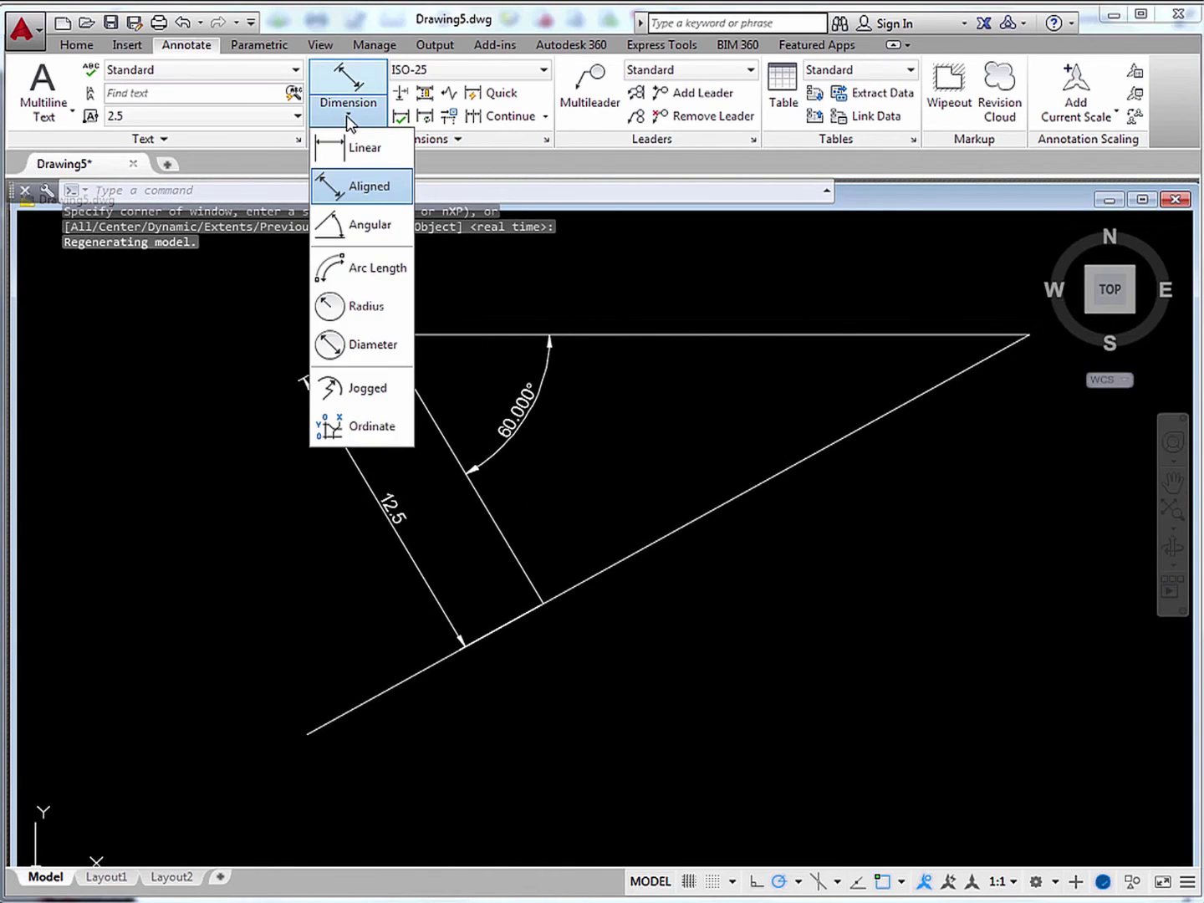
pyautogui.click(352, 197)
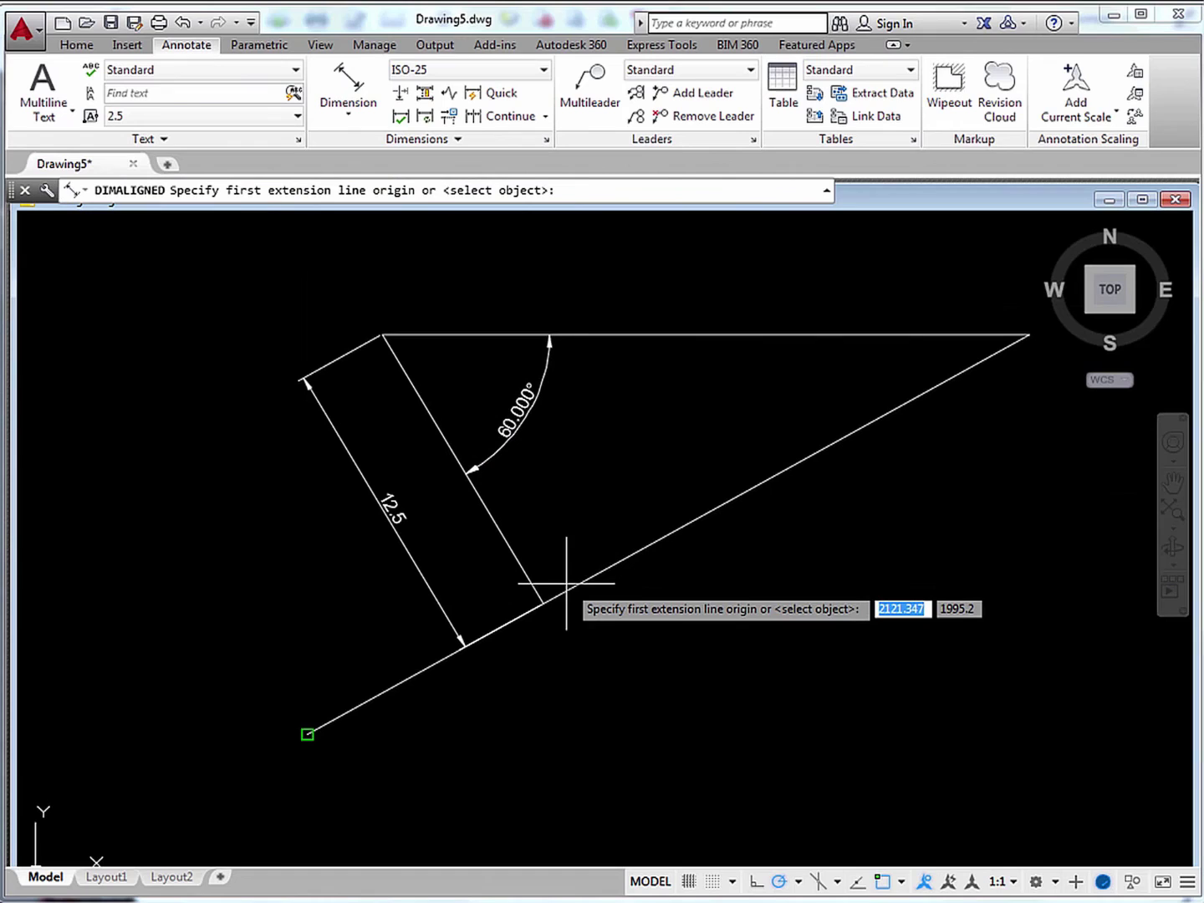
pyautogui.click(515, 549)
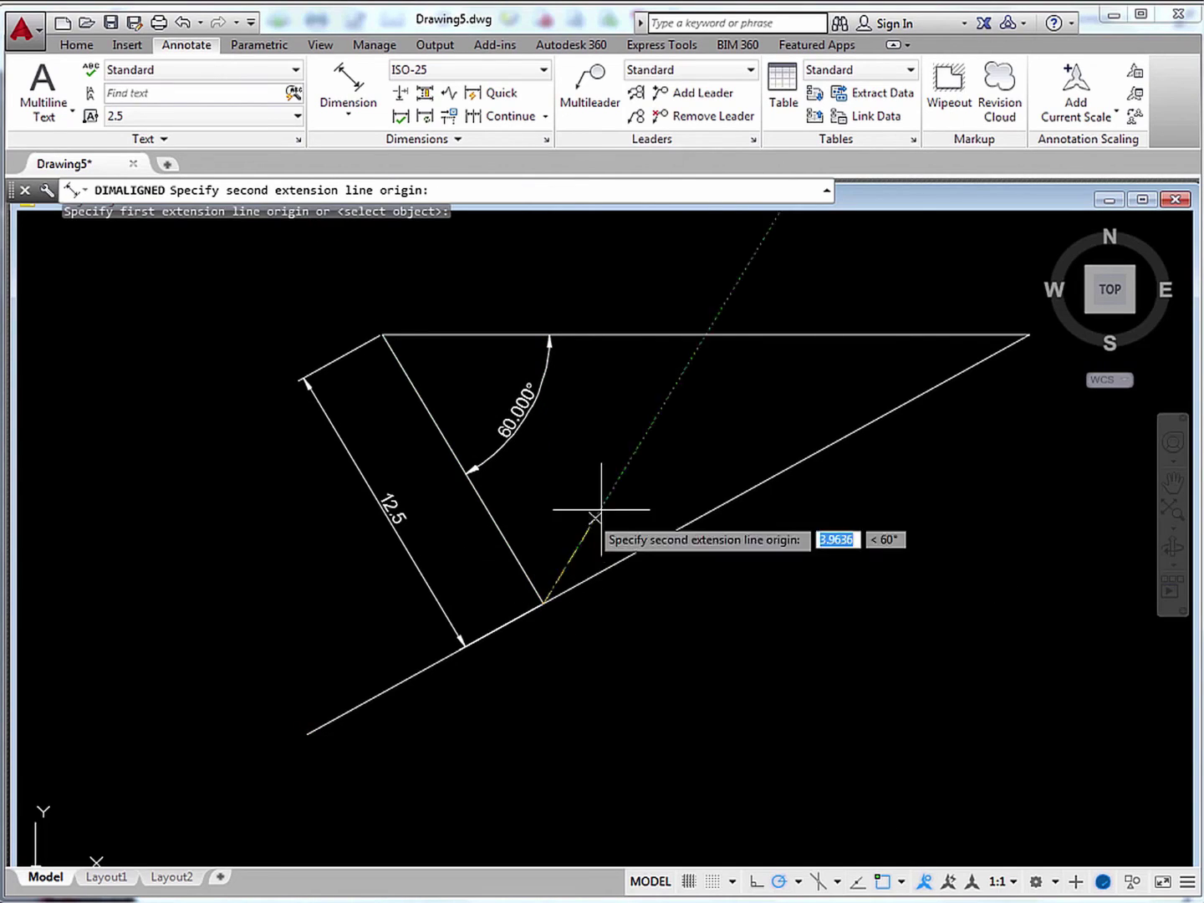
pyautogui.click(949, 351)
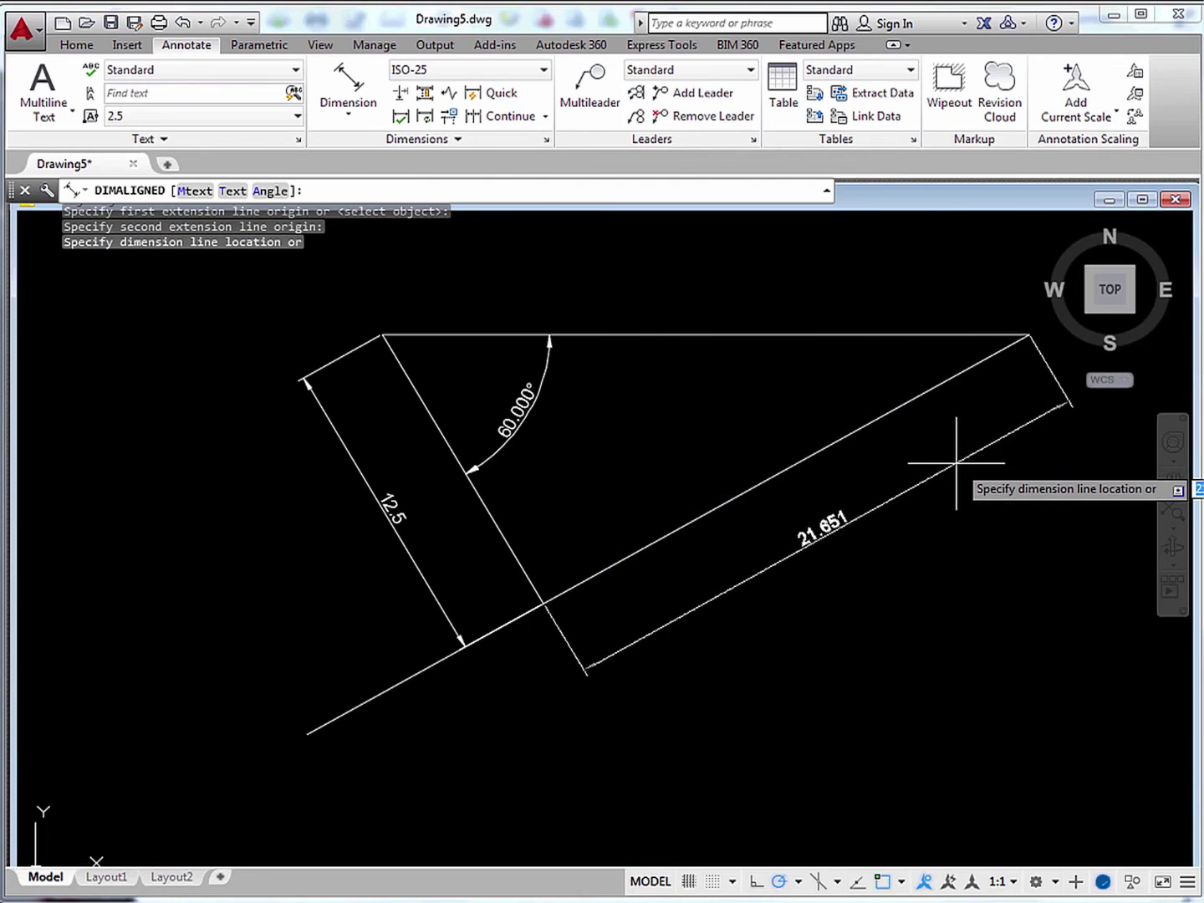
pyautogui.click(955, 462)
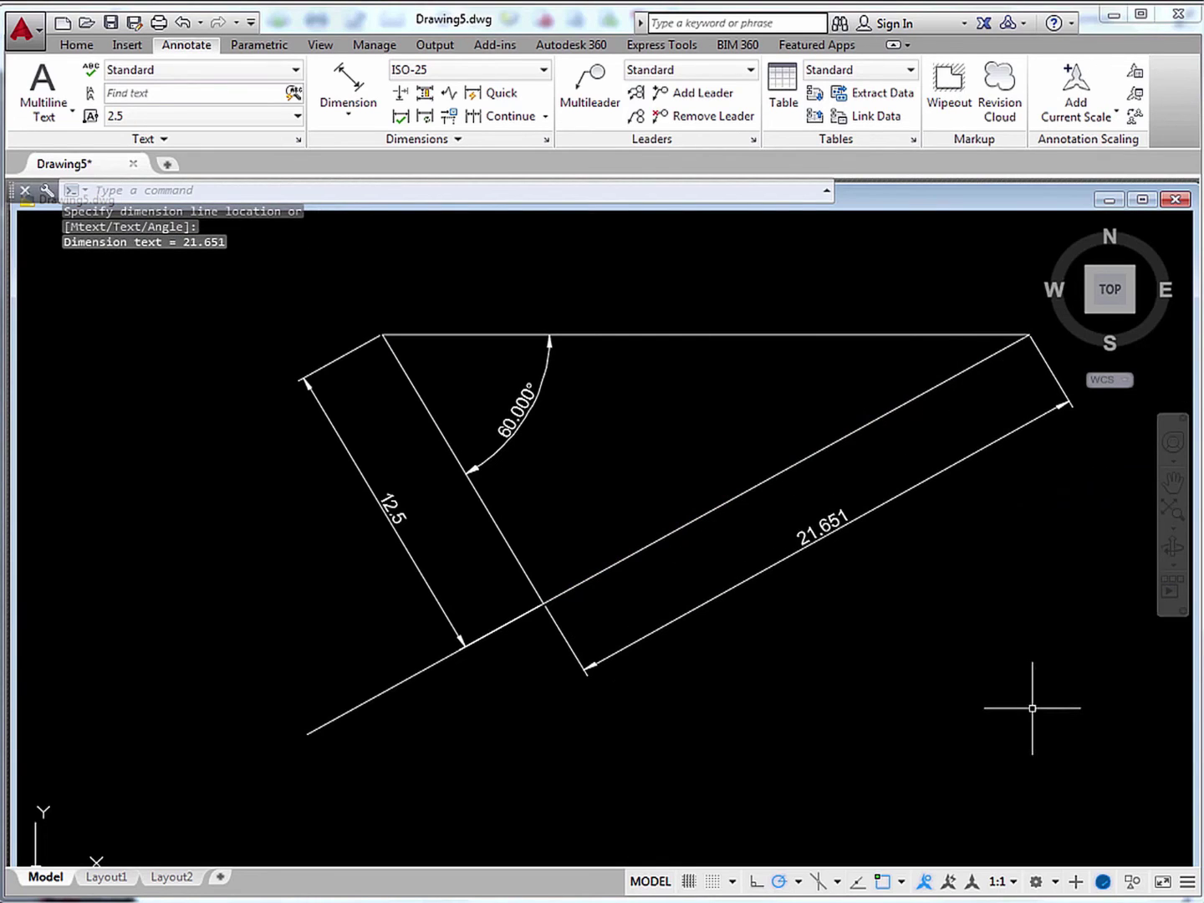
# Step: Add a vertex-based angular dimension for the reflex angle at the triangle's right vertex, between the horizontal and sloped lines, with its arc outside the triangle
pyautogui.moveTo(1029, 605)
pyautogui.mouseDown(button='middle')
pyautogui.moveTo(921, 639)
pyautogui.moveTo(903, 669)
pyautogui.mouseUp(button='middle')
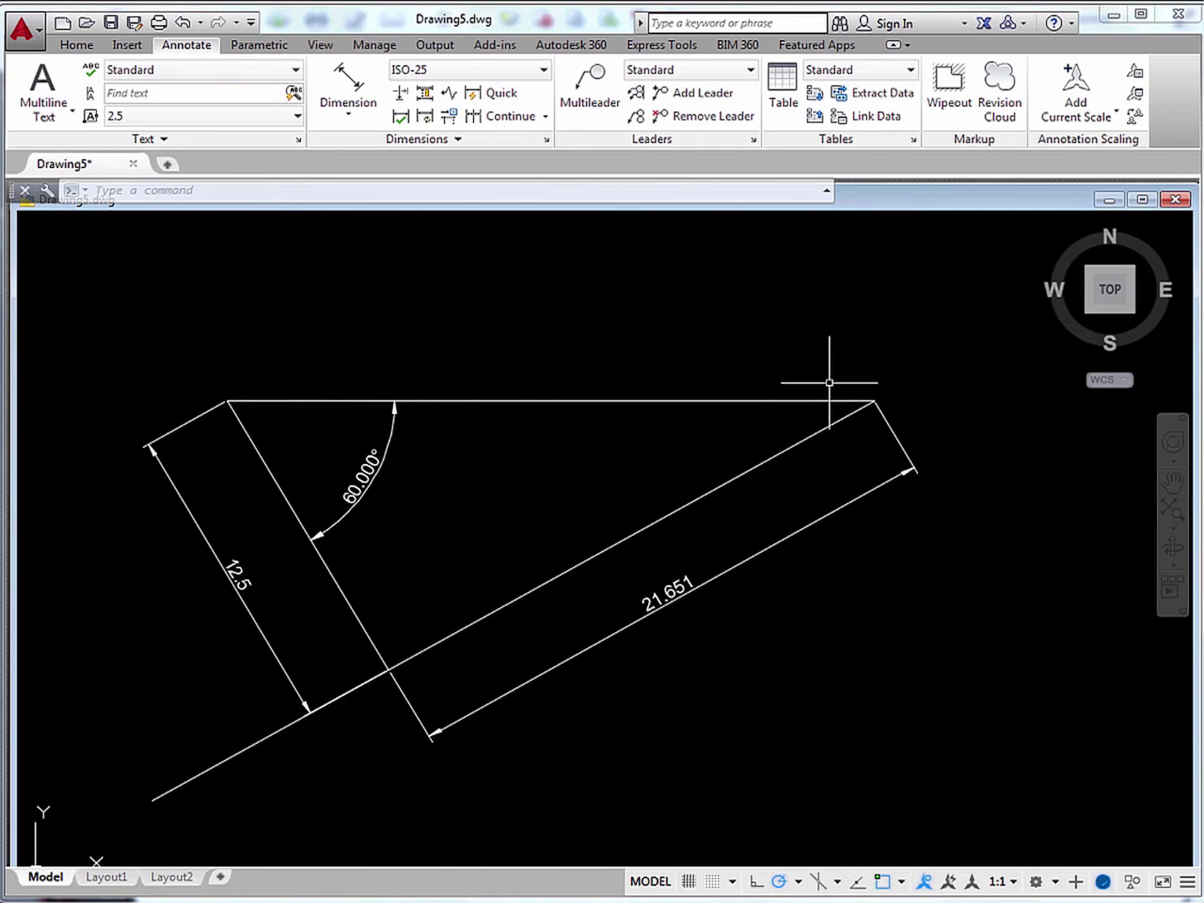
pyautogui.click(354, 115)
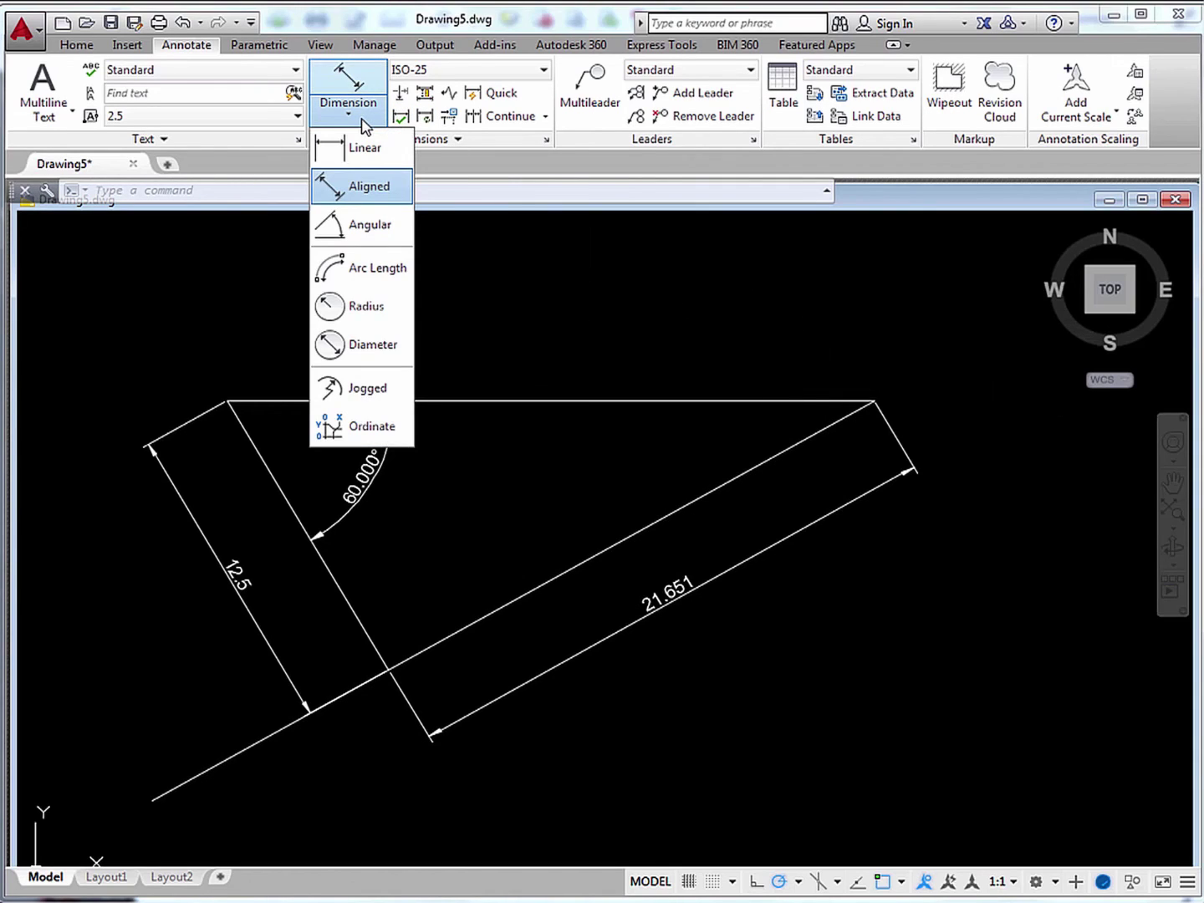
pyautogui.click(360, 225)
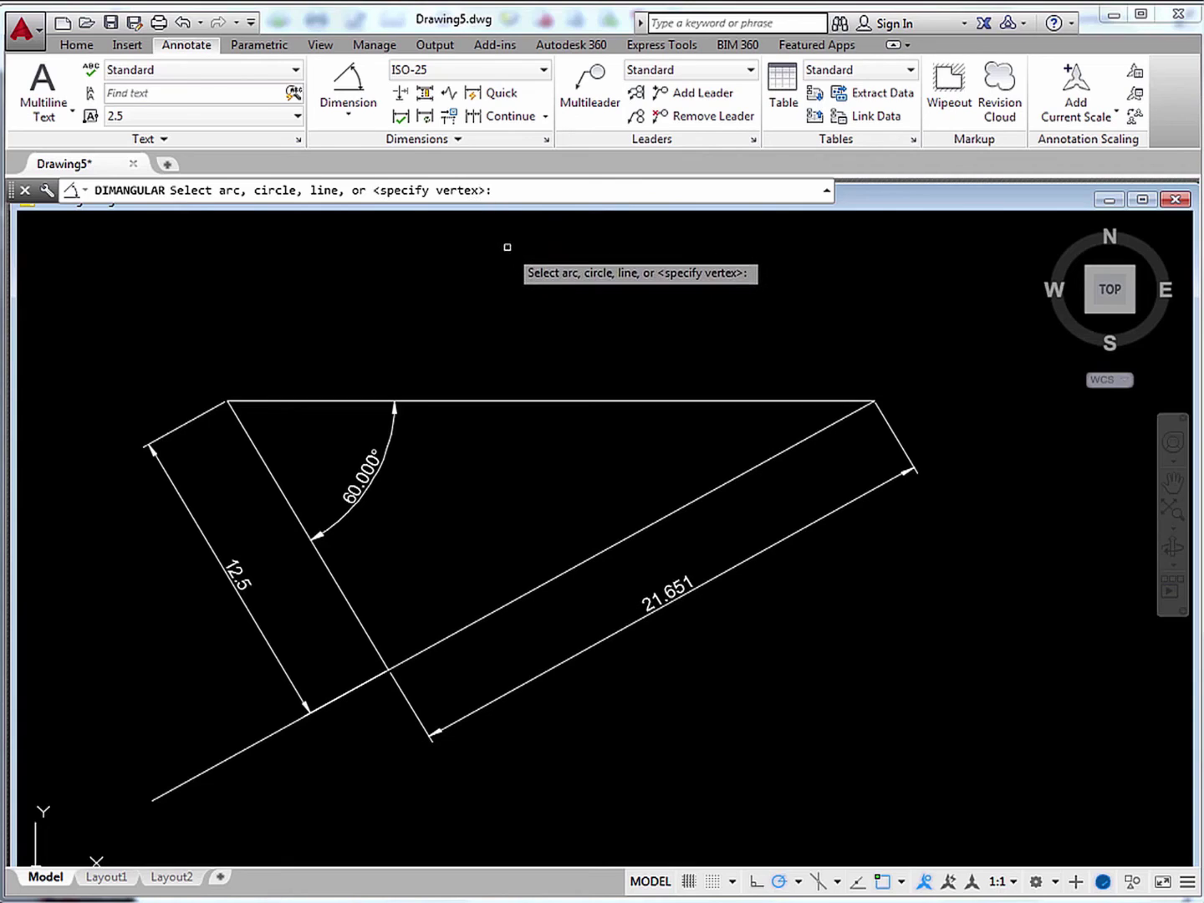
pyautogui.press('Return')
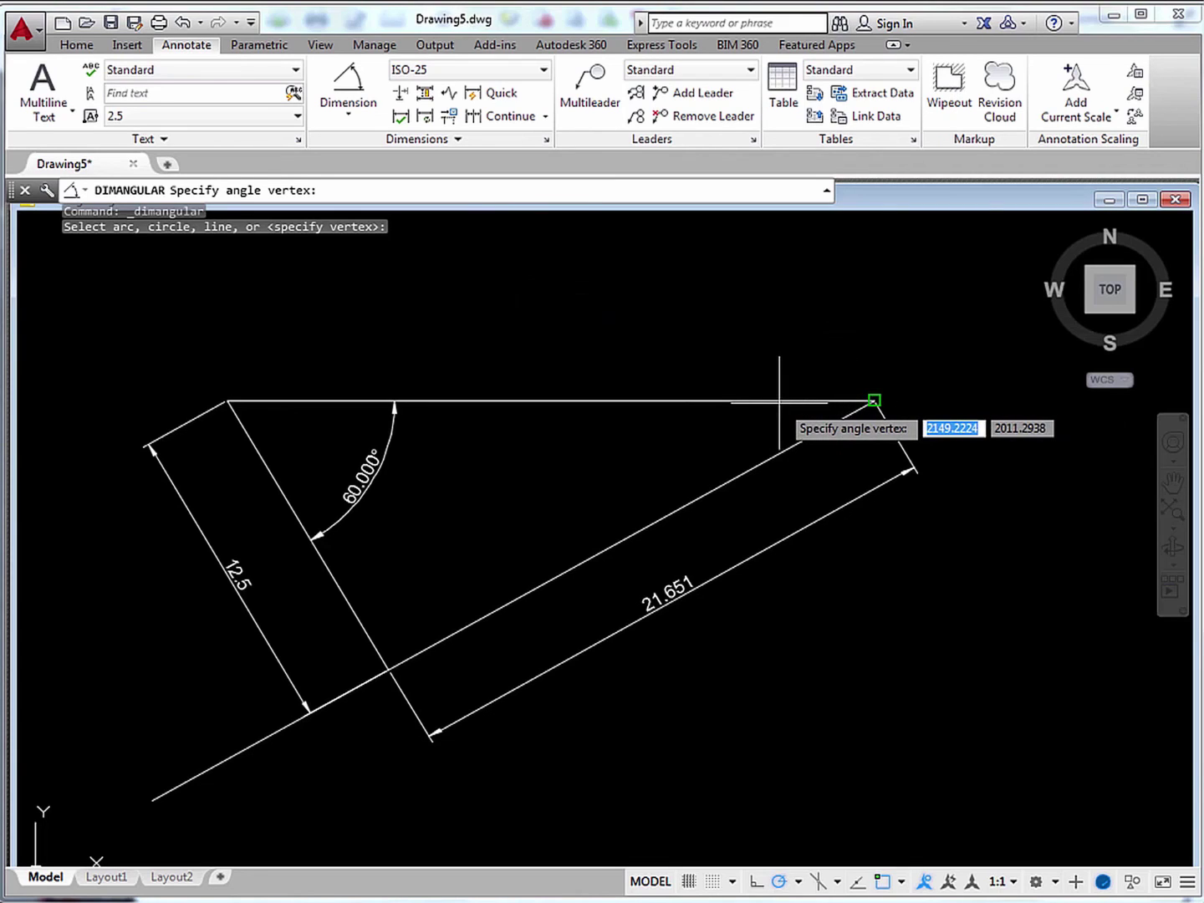
pyautogui.click(817, 403)
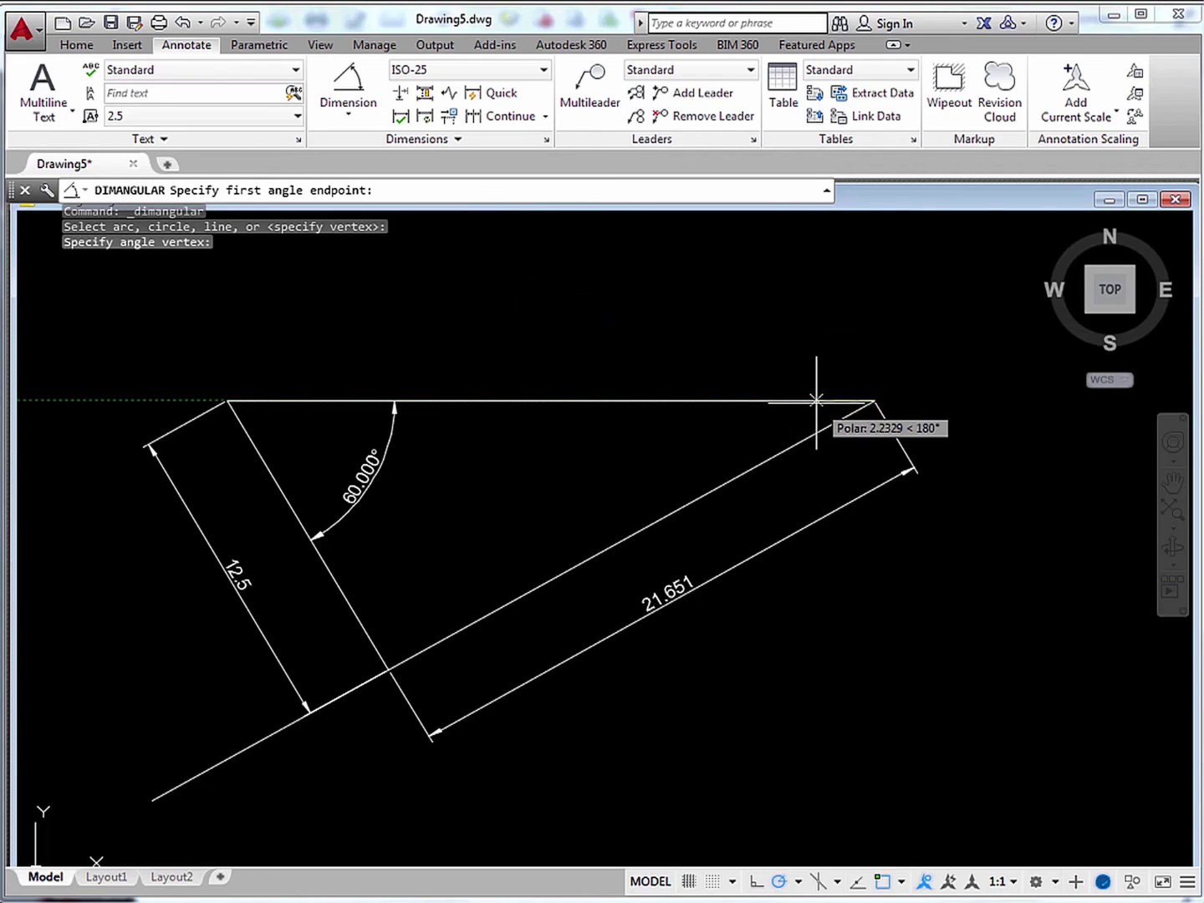
pyautogui.click(227, 401)
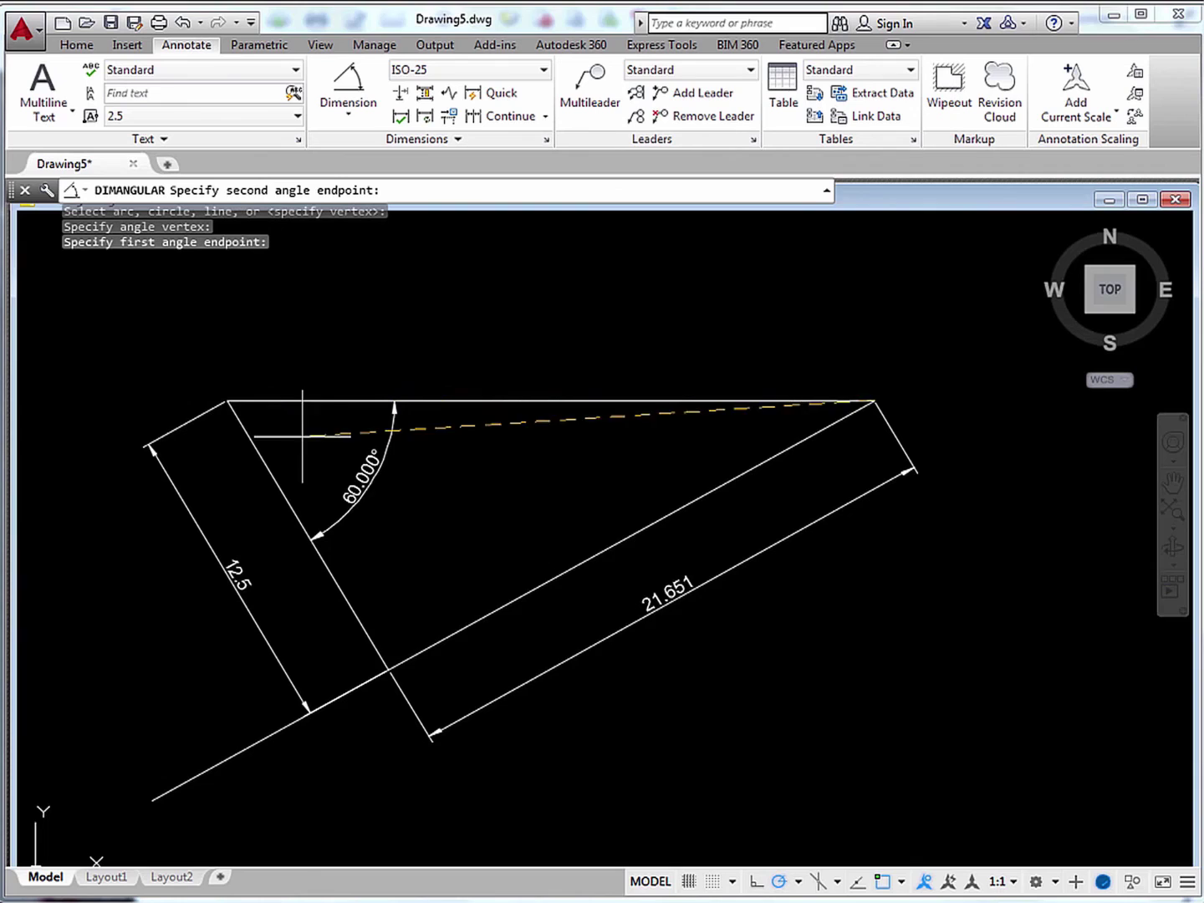
pyautogui.click(366, 625)
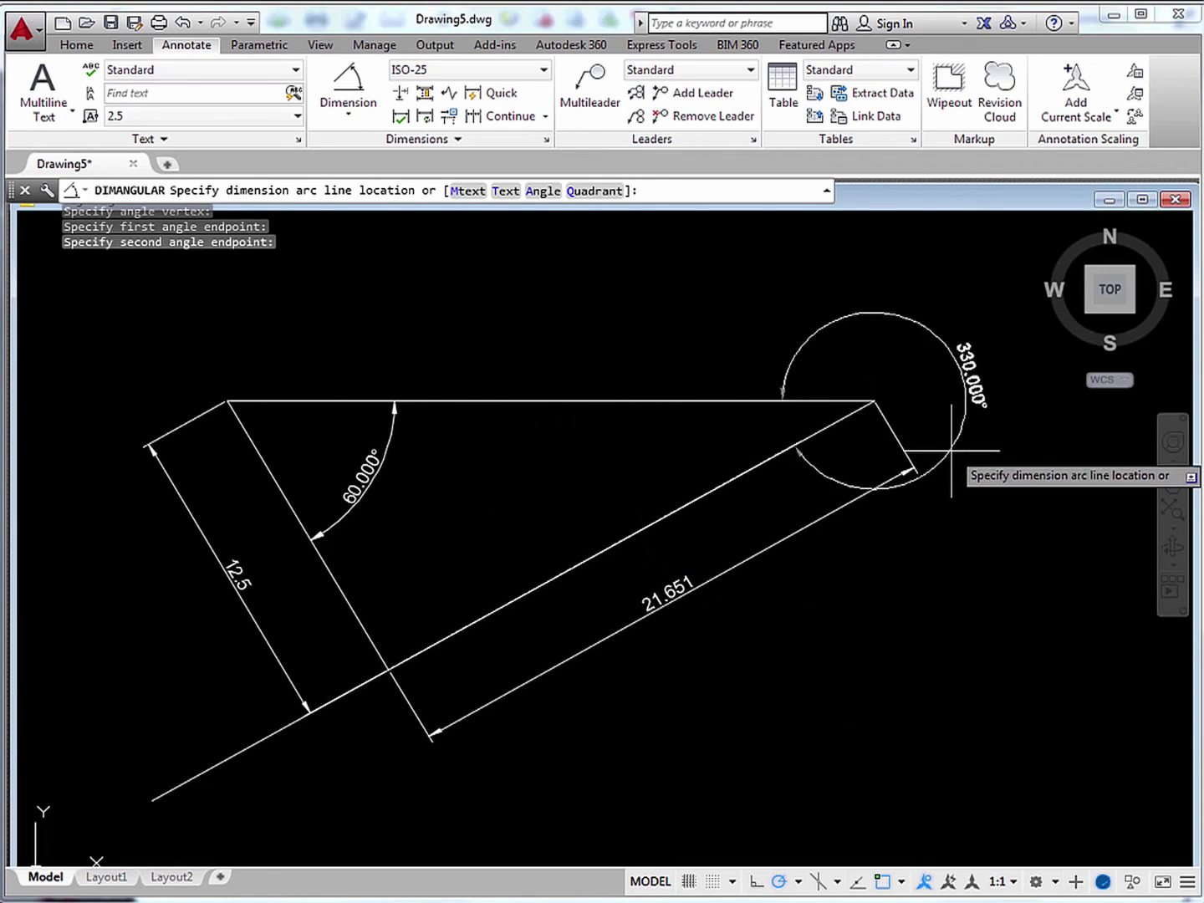
pyautogui.click(973, 473)
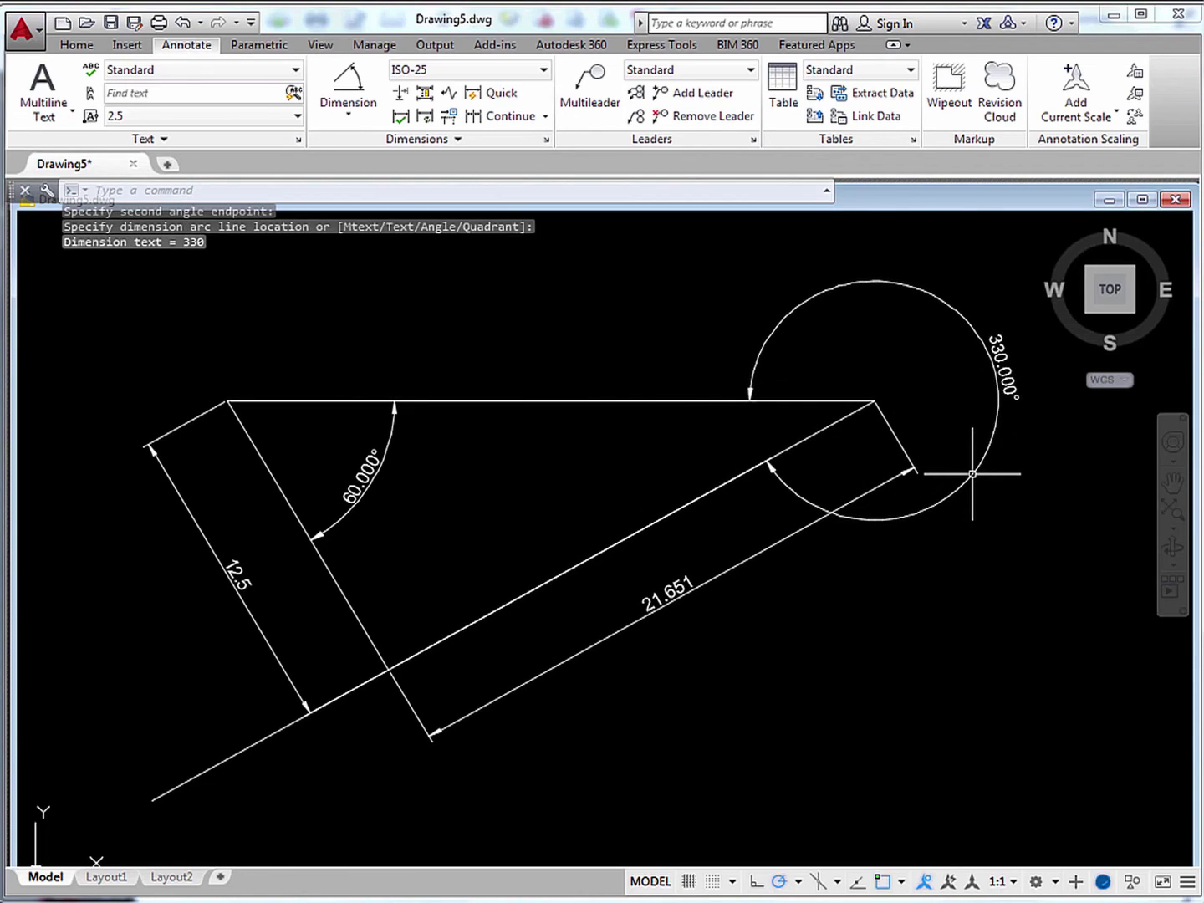